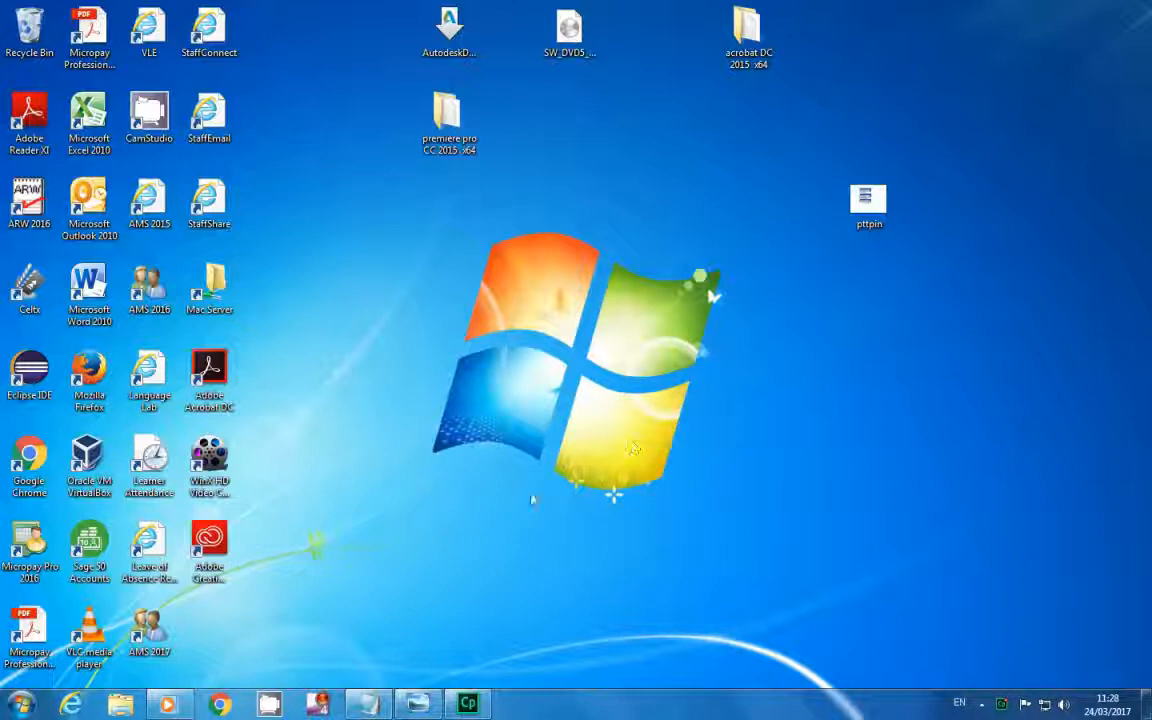
{"action": "left_click", "coordinate": [218, 703]}
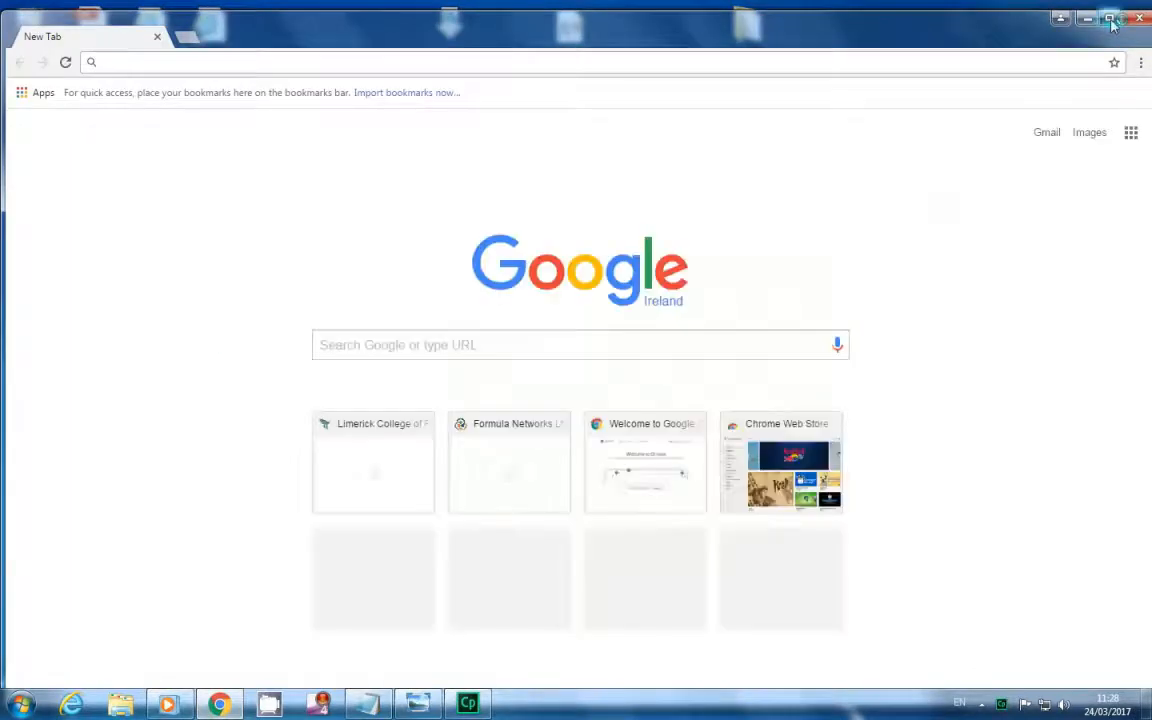
{"action": "type", "text": "www."}
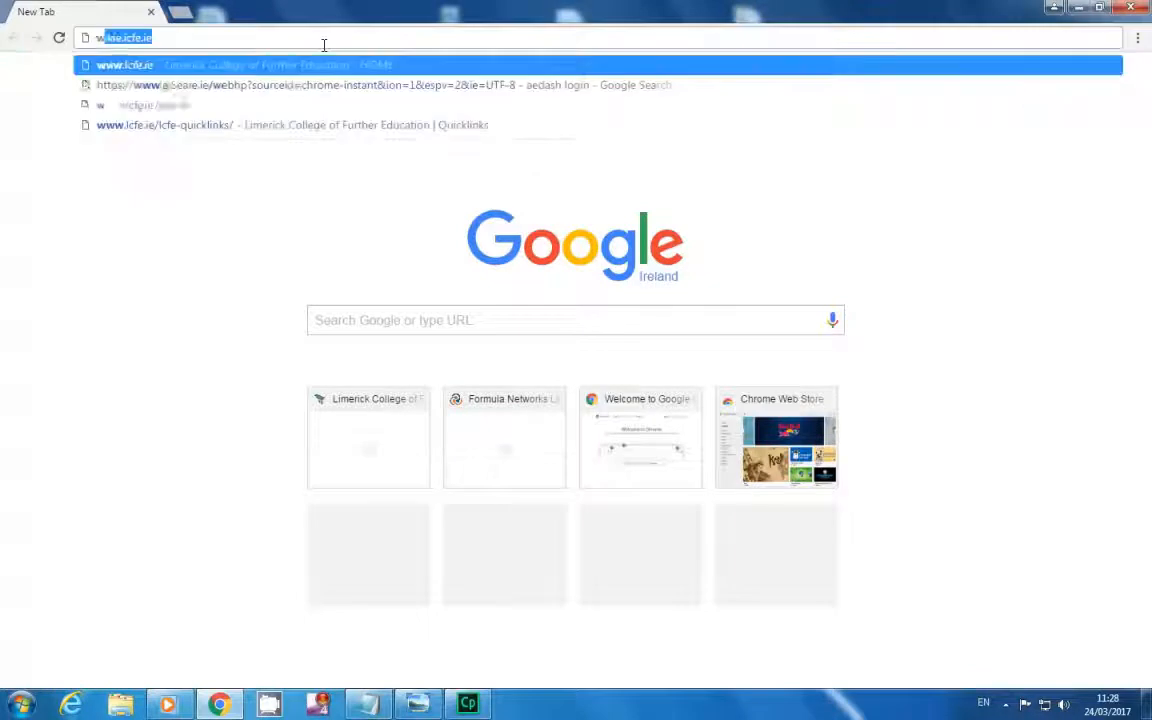
{"action": "type", "text": "l"}
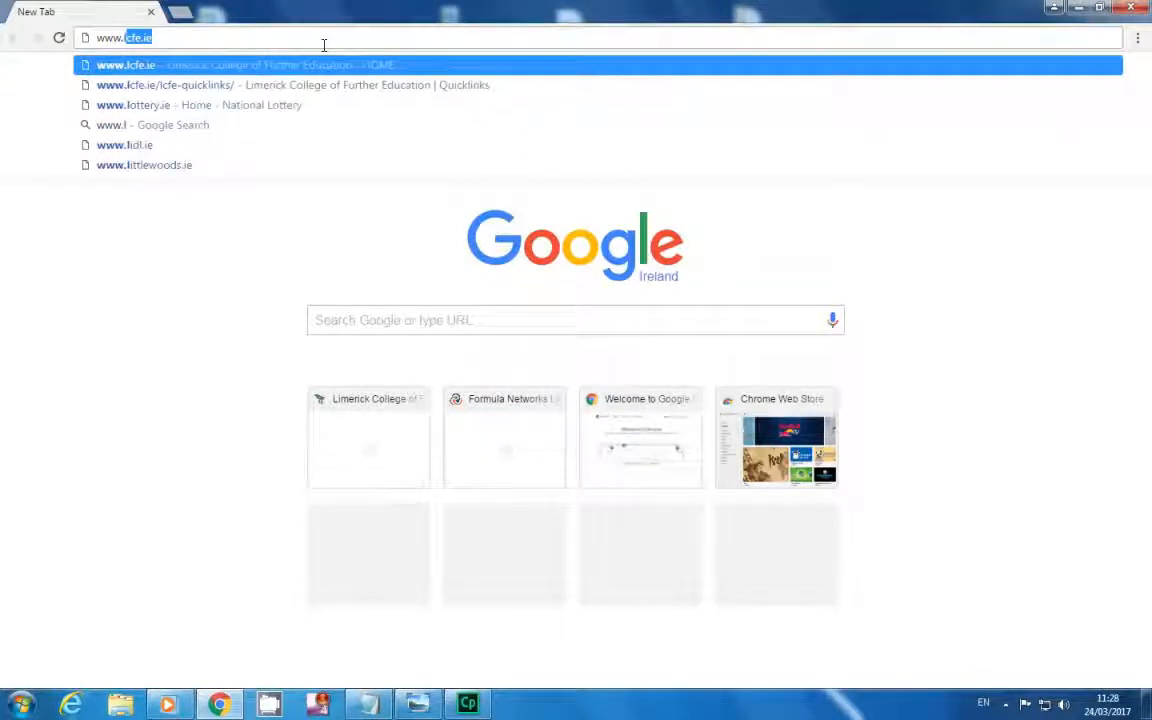
{"action": "type", "text": "cfe.ie"}
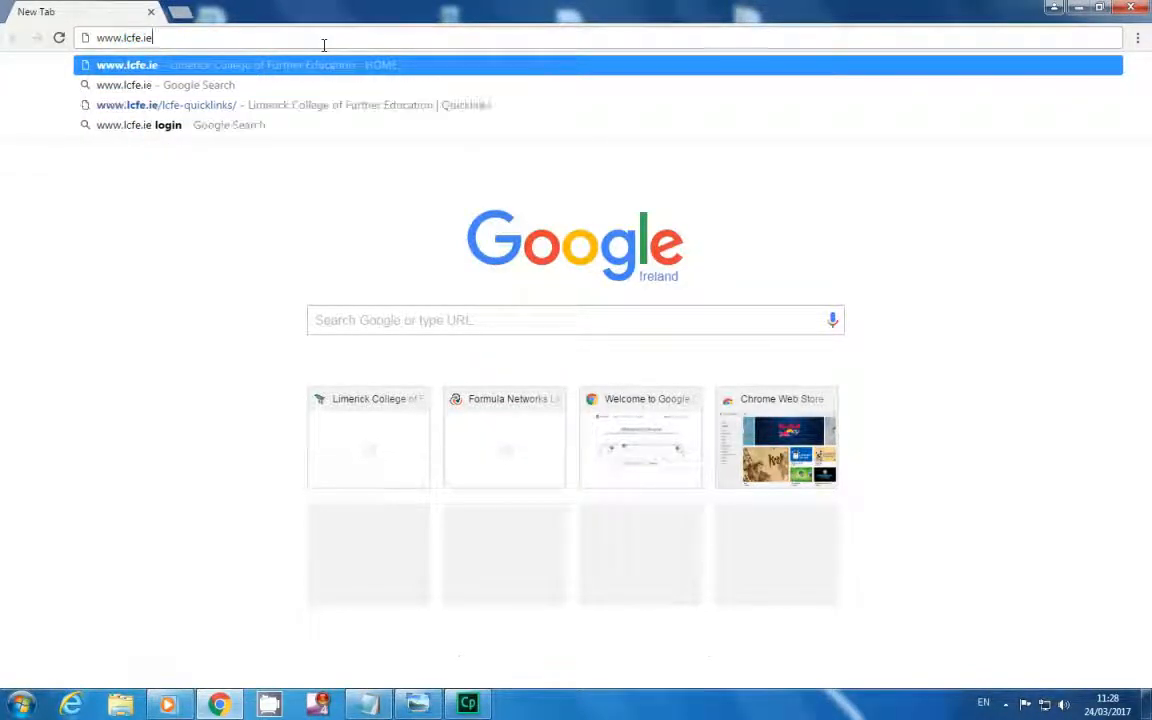
{"action": "key", "text": "Return"}
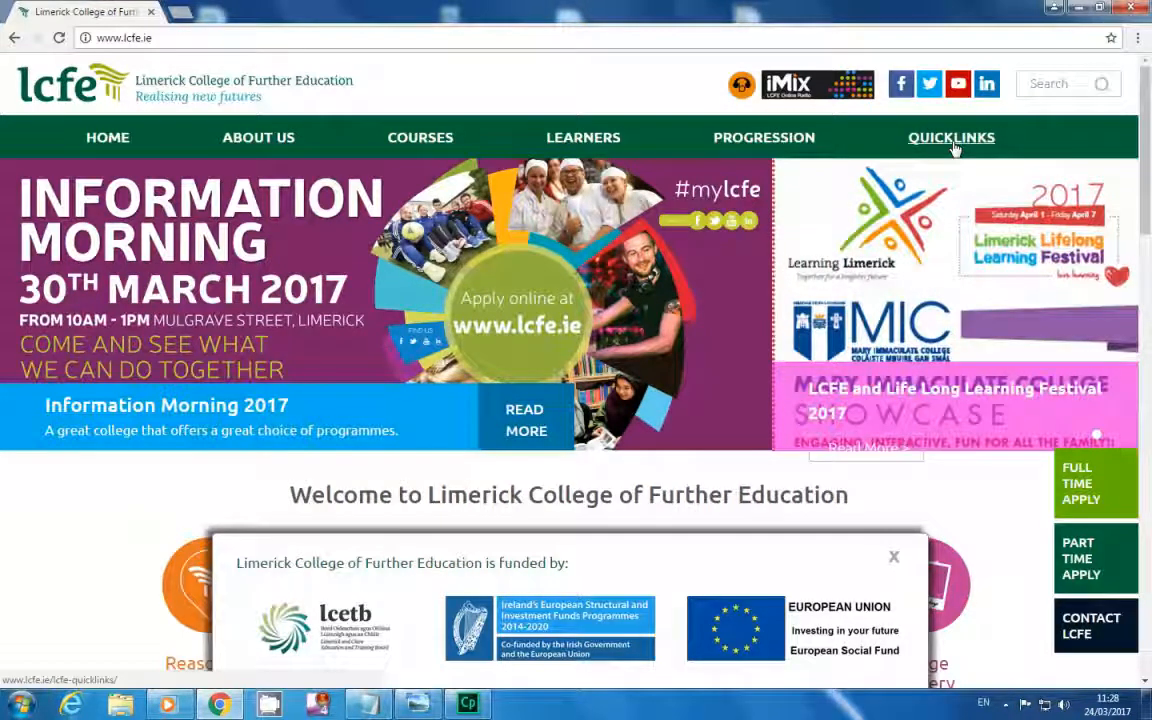
Go from the LCFE Quicklinks page to the PTT Evening Programmes login page.
{"action": "left_click", "coordinate": [953, 142]}
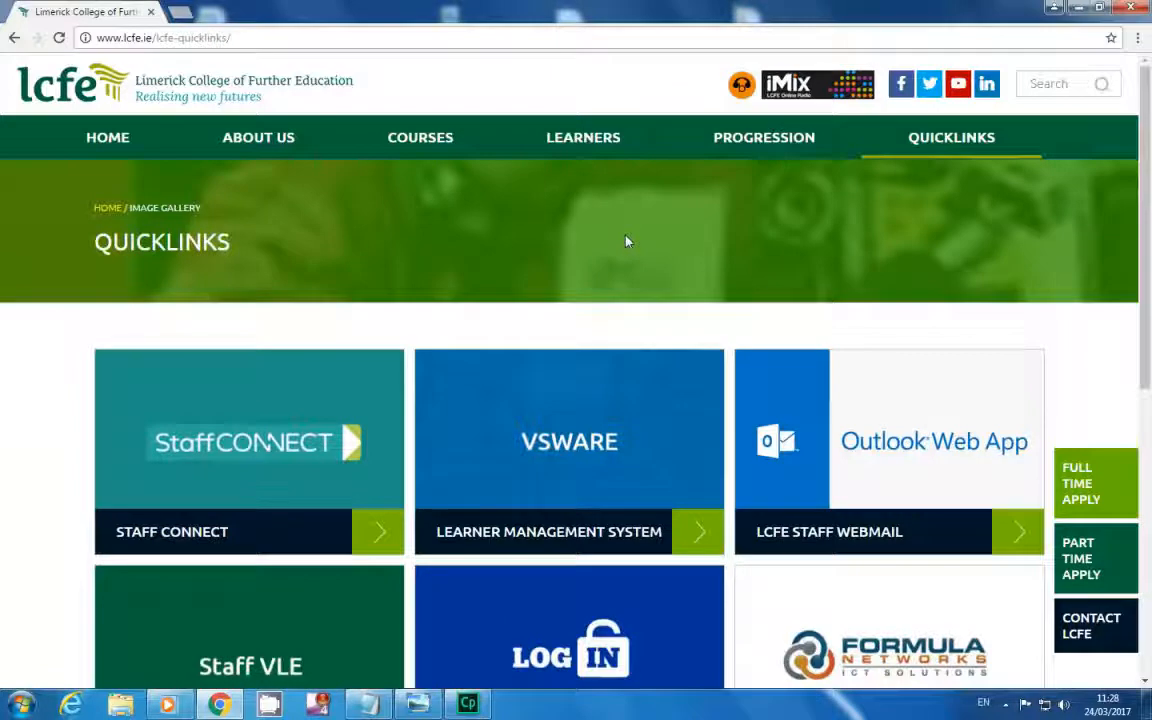
{"action": "scroll", "coordinate": [626, 241], "scroll_direction": "down", "scroll_amount": 3}
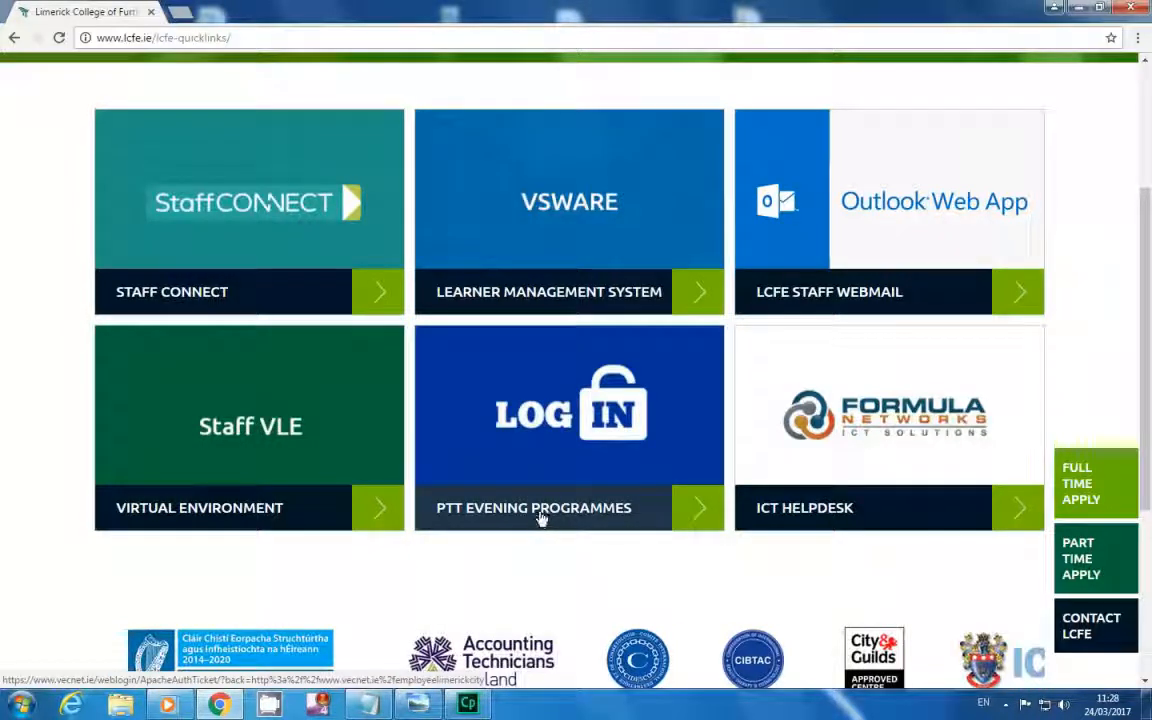
{"action": "left_click", "coordinate": [540, 517]}
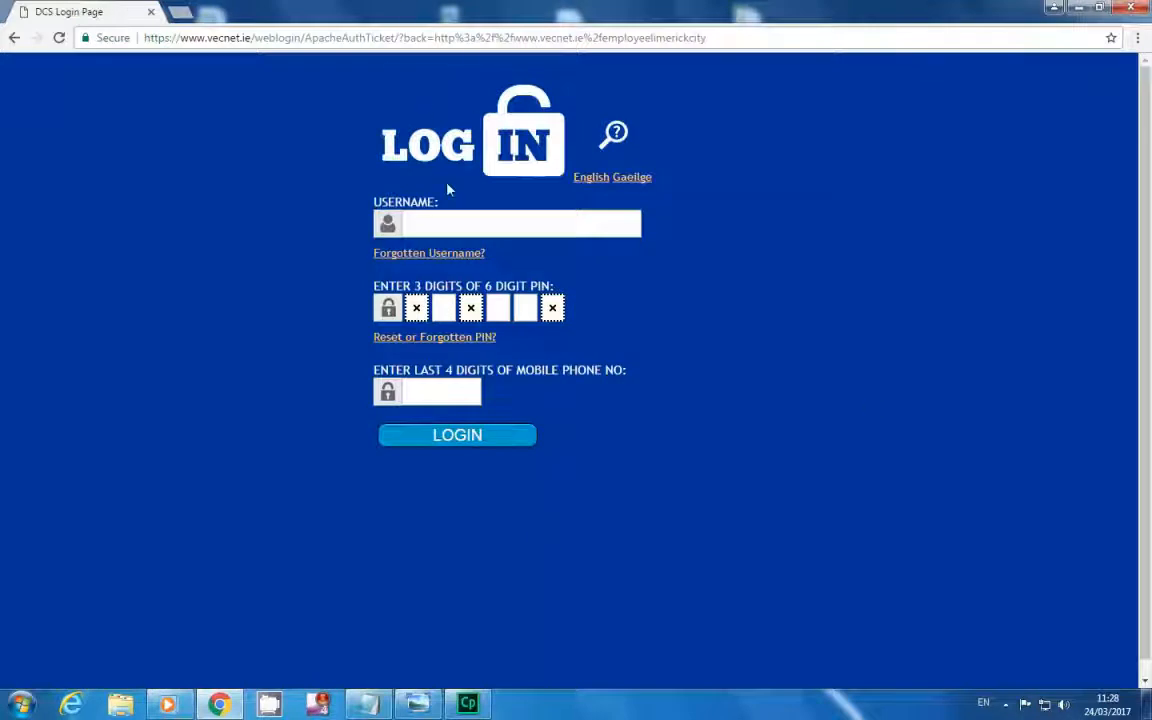
Fill in the staff username from the saved autofill suggestion, ready for the PIN digits.
{"action": "left_click", "coordinate": [474, 232]}
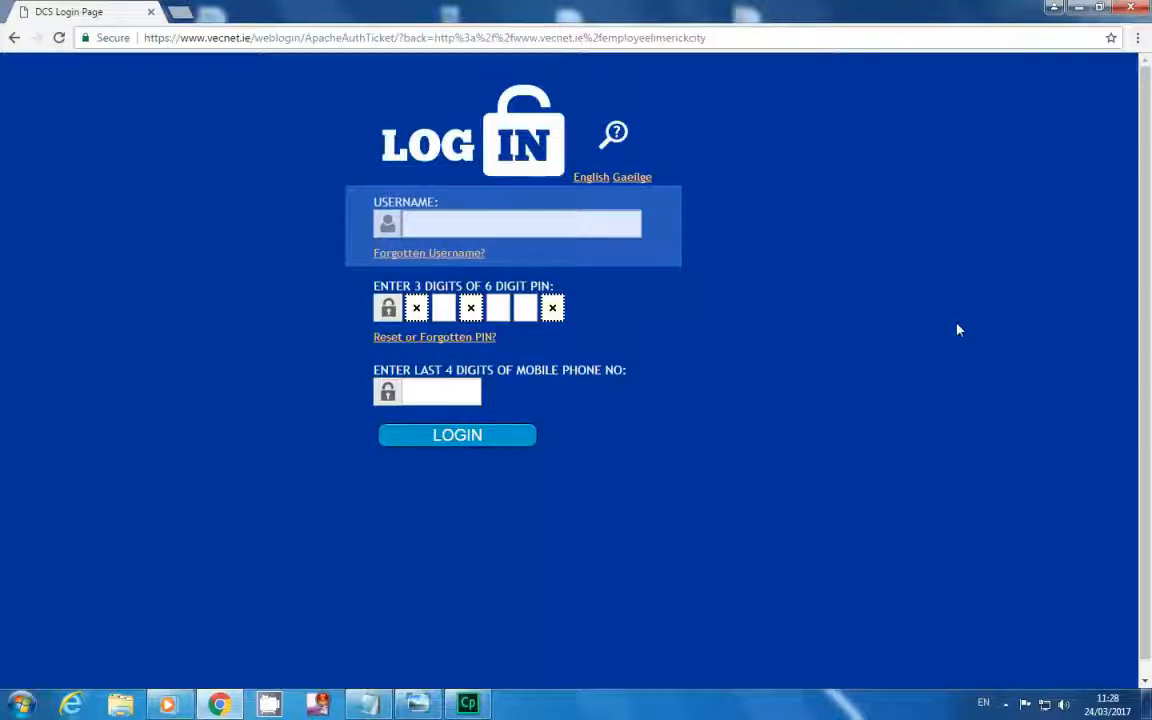
{"action": "type", "text": "LIM"}
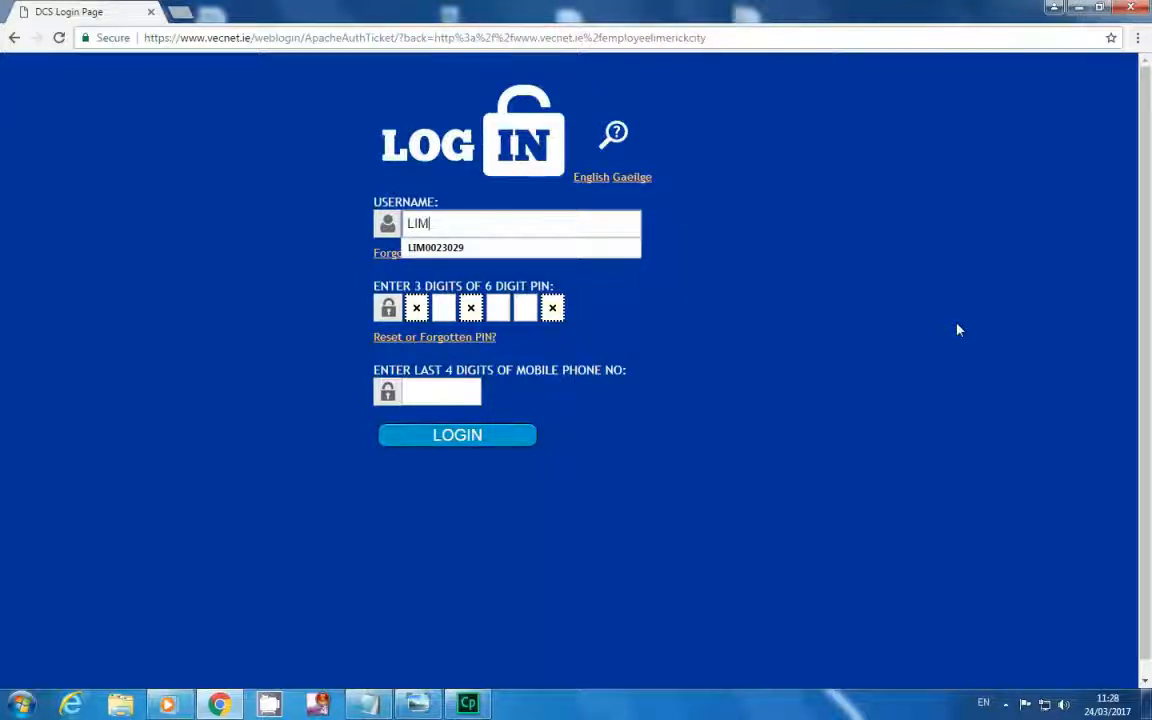
{"action": "key", "text": "Down"}
{"action": "key", "text": "Return"}
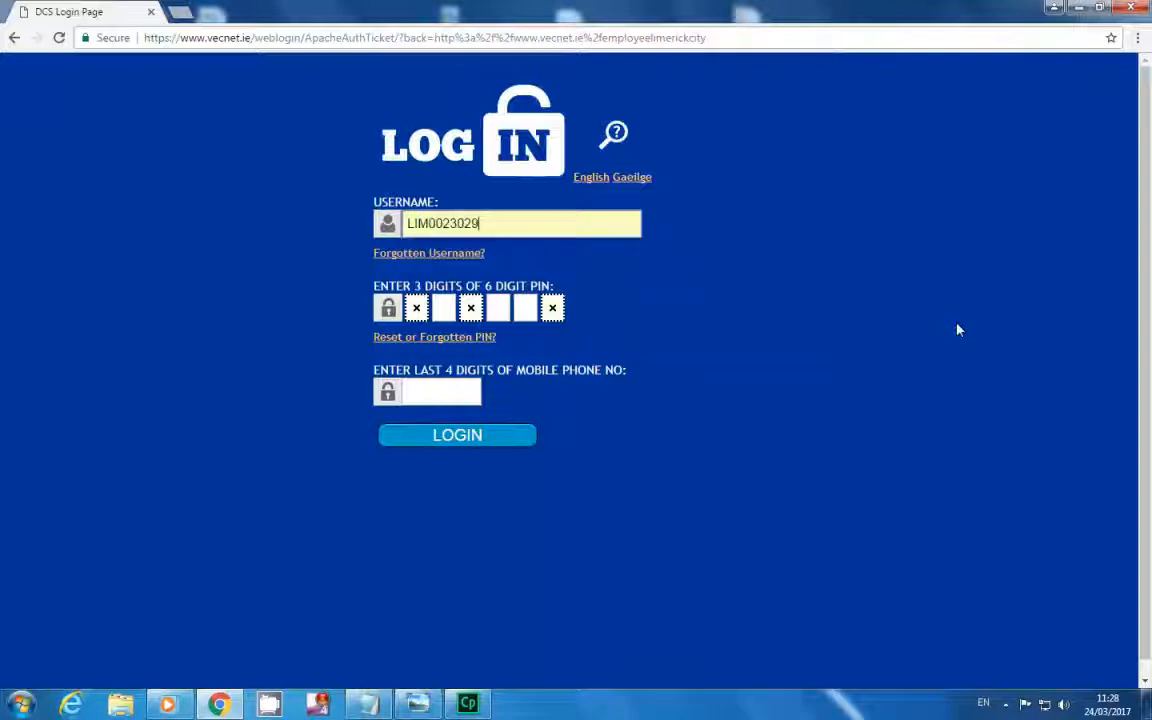
{"action": "left_click", "coordinate": [441, 307]}
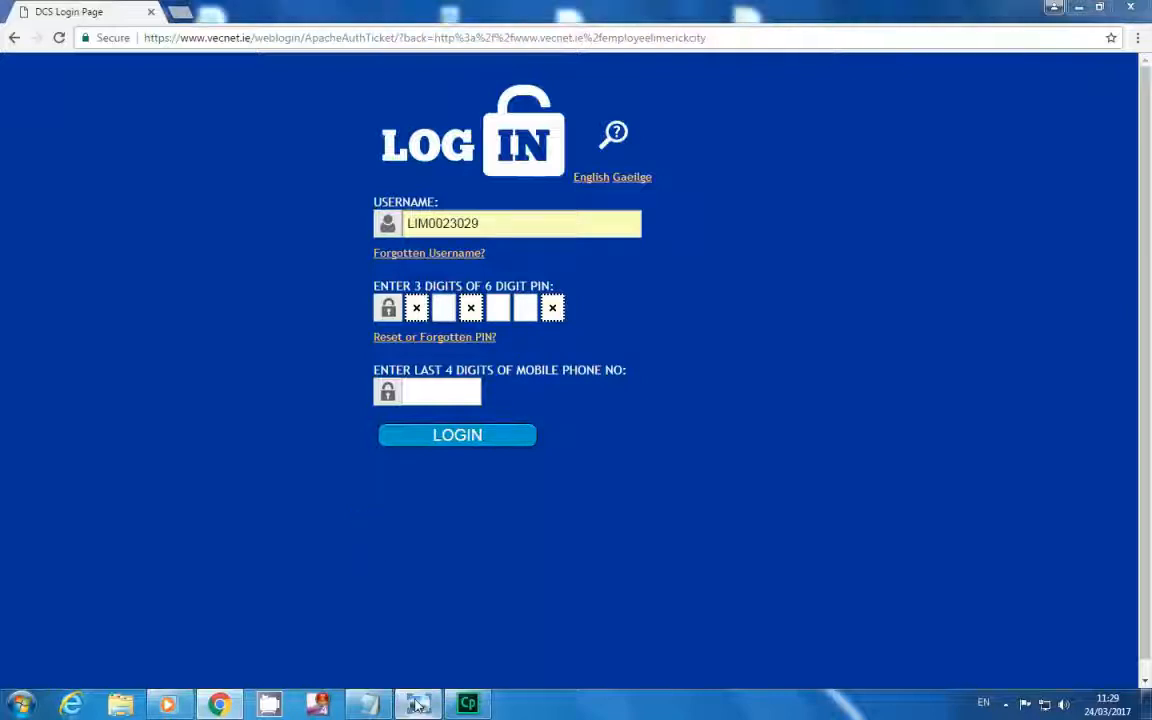
{"action": "key", "text": "alt+Tab"}
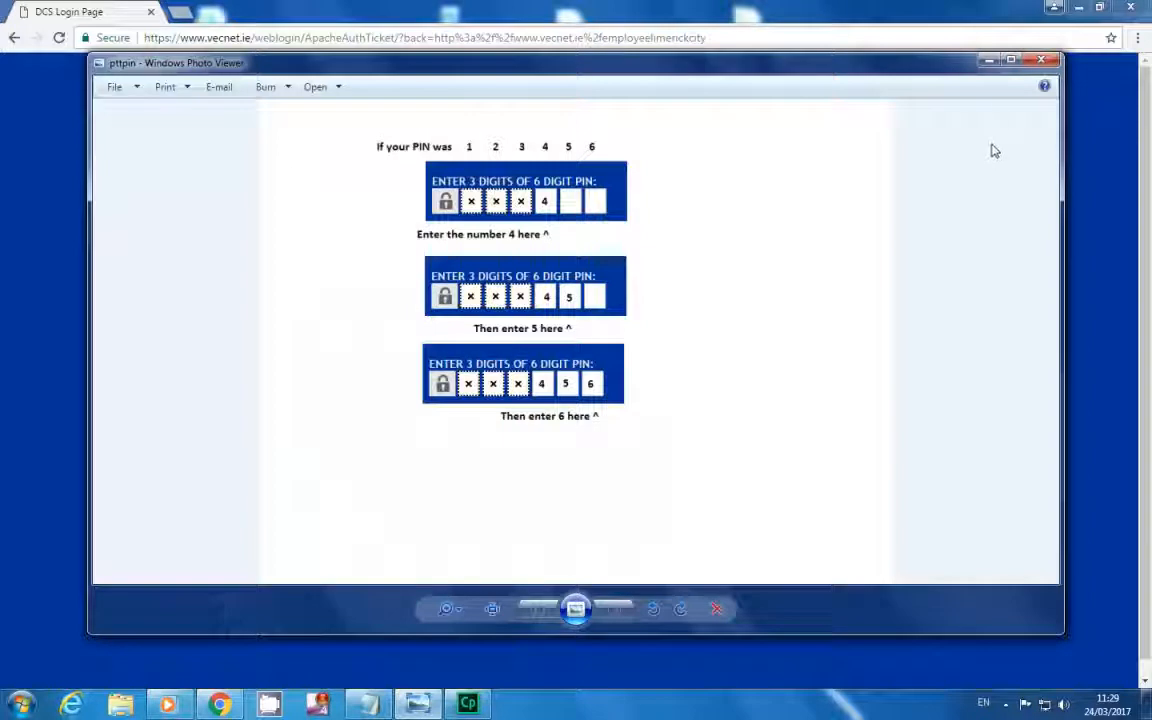
{"action": "left_click", "coordinate": [989, 60]}
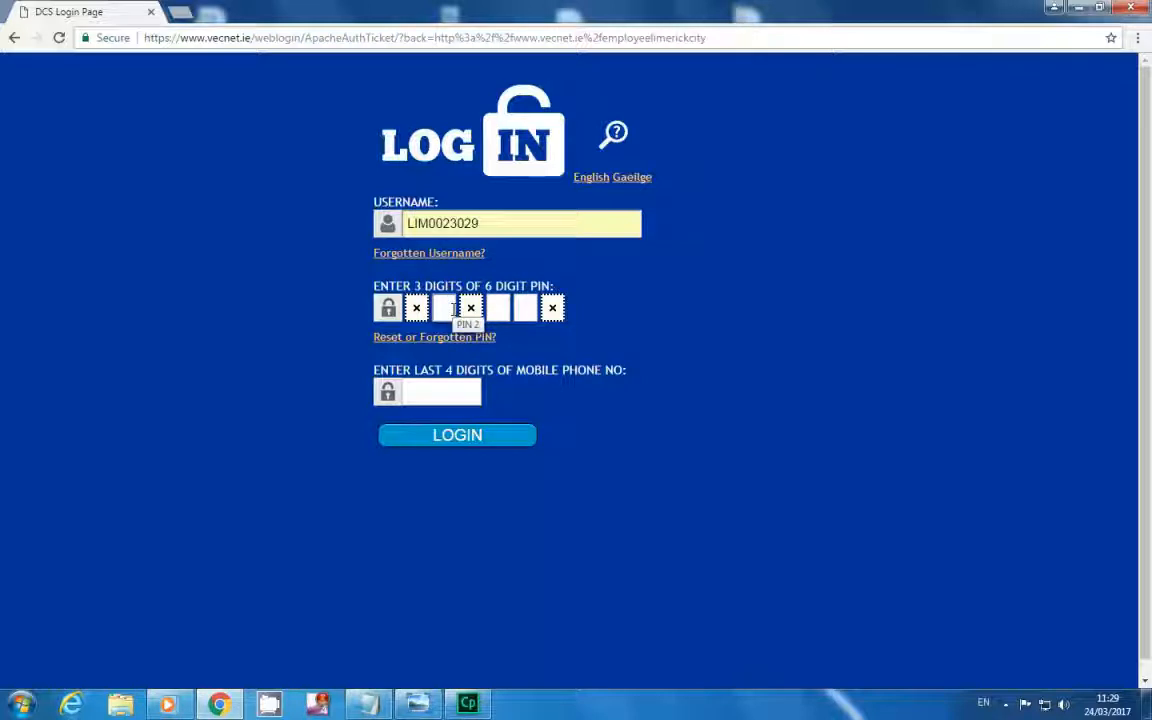
Enter the two requested PIN digits and the phone's last four digits, then log in.
{"action": "type", "text": "•"}
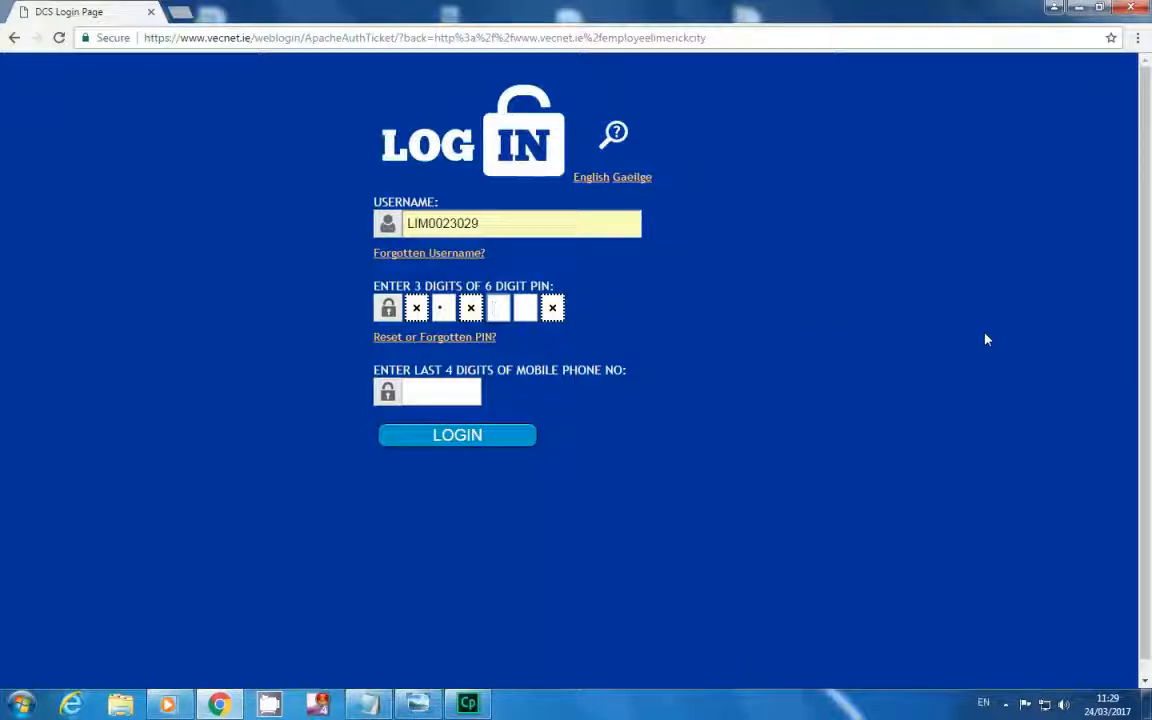
{"action": "type", "text": "•"}
{"action": "left_click", "coordinate": [448, 398]}
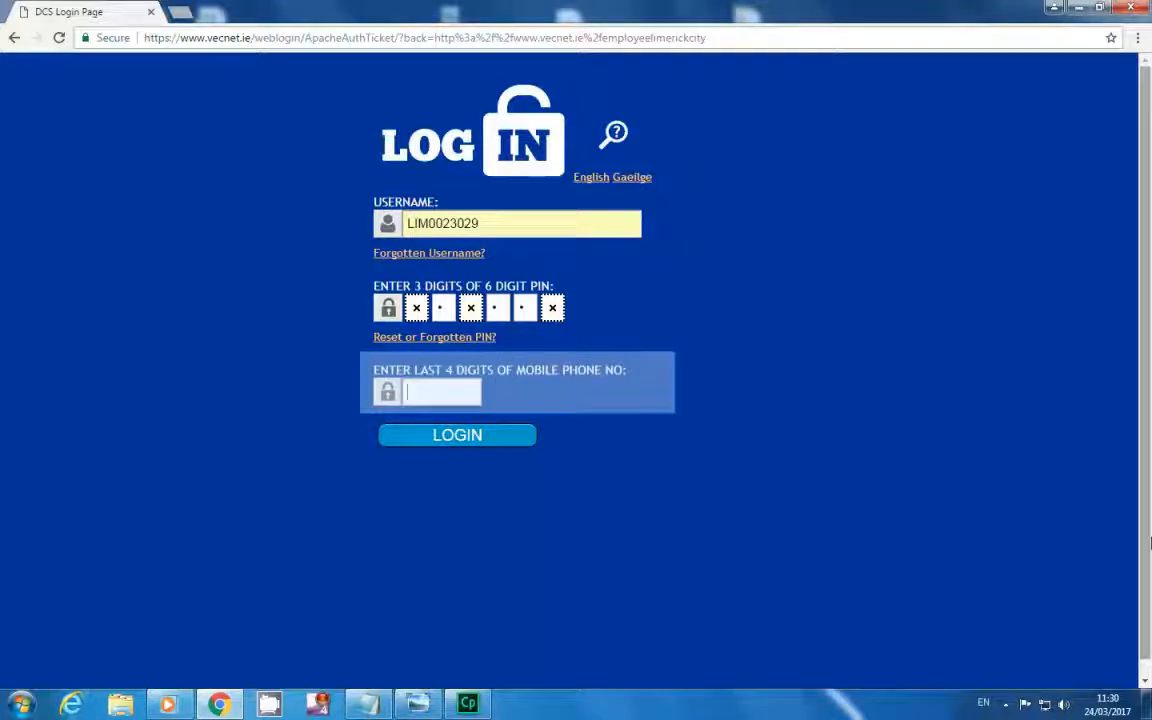
{"action": "type", "text": "2211"}
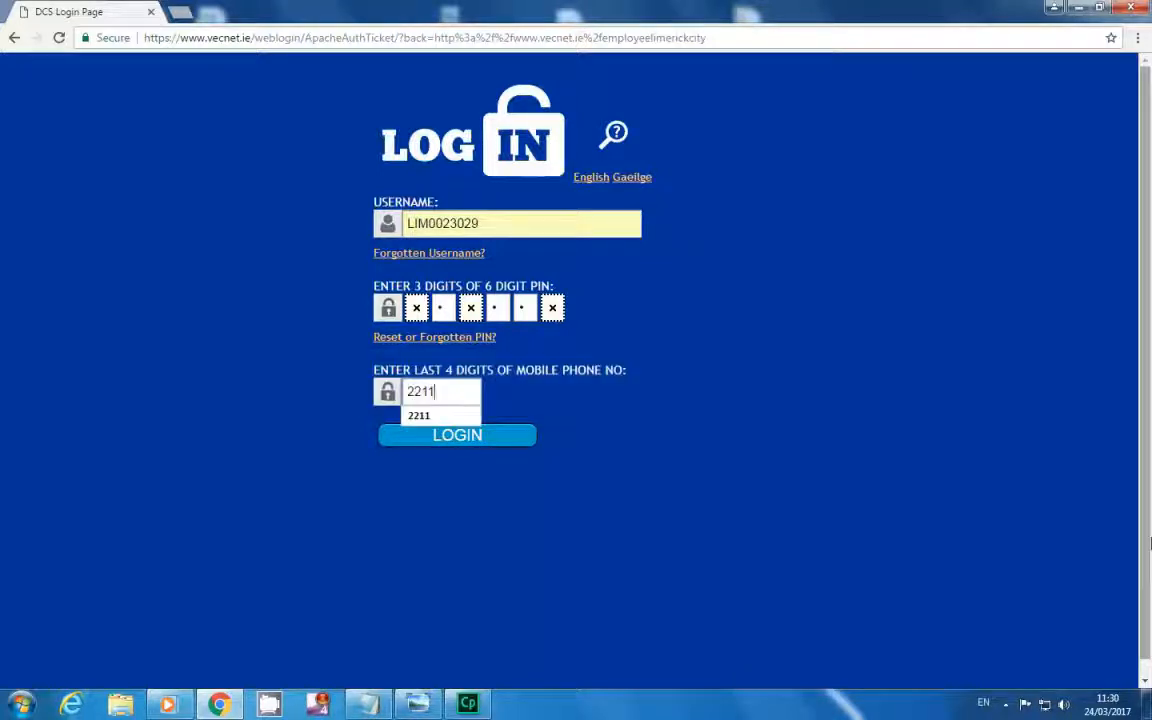
{"action": "left_click", "coordinate": [510, 440]}
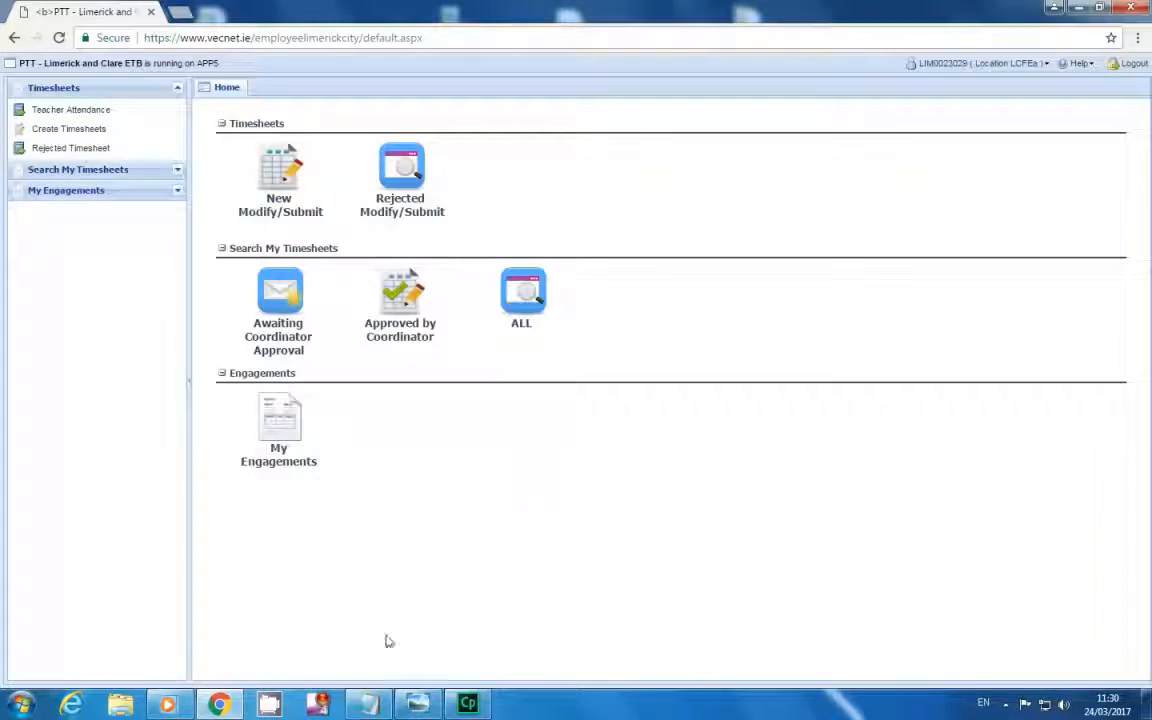
View the Networking Essentials contract document under My Engagements, then return to Home.
{"action": "left_click", "coordinate": [285, 437]}
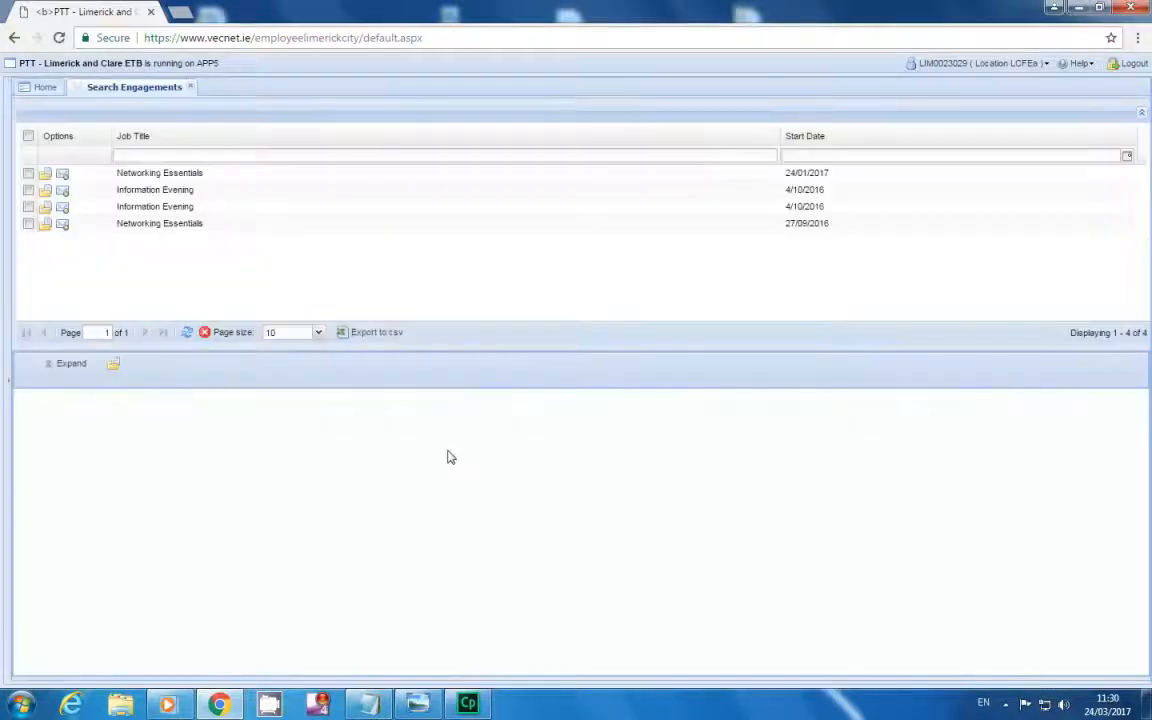
{"action": "left_click", "coordinate": [162, 173]}
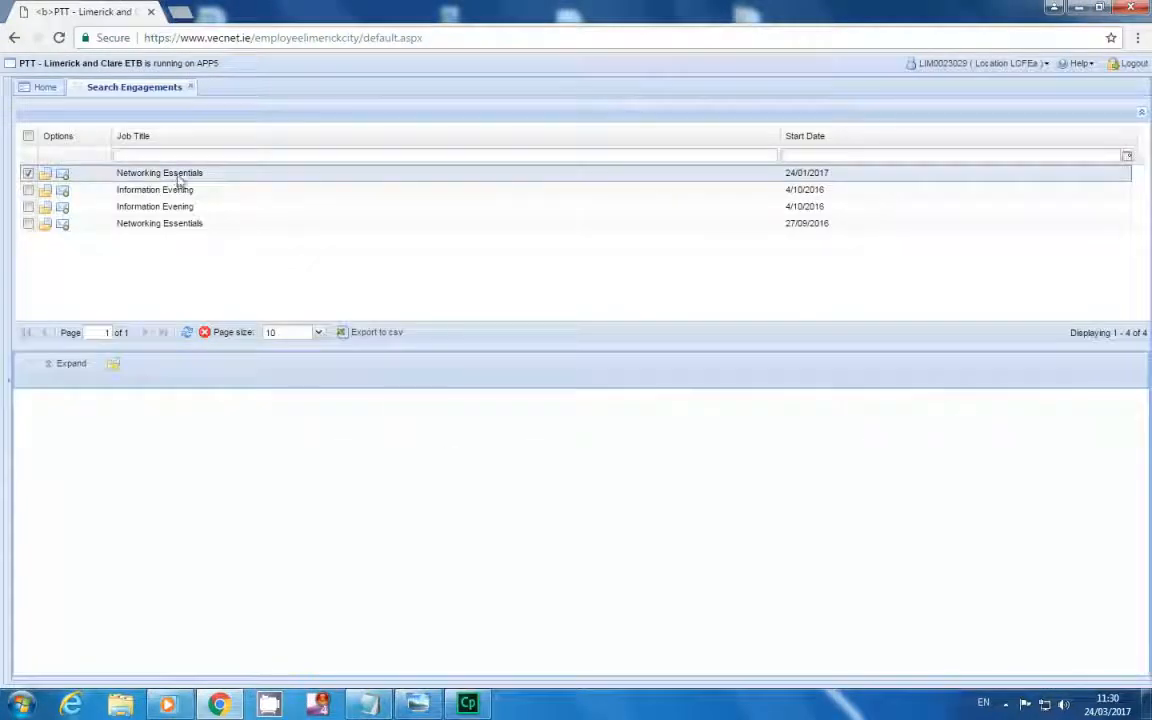
{"action": "left_click", "coordinate": [113, 364]}
{"action": "left_click", "coordinate": [740, 62]}
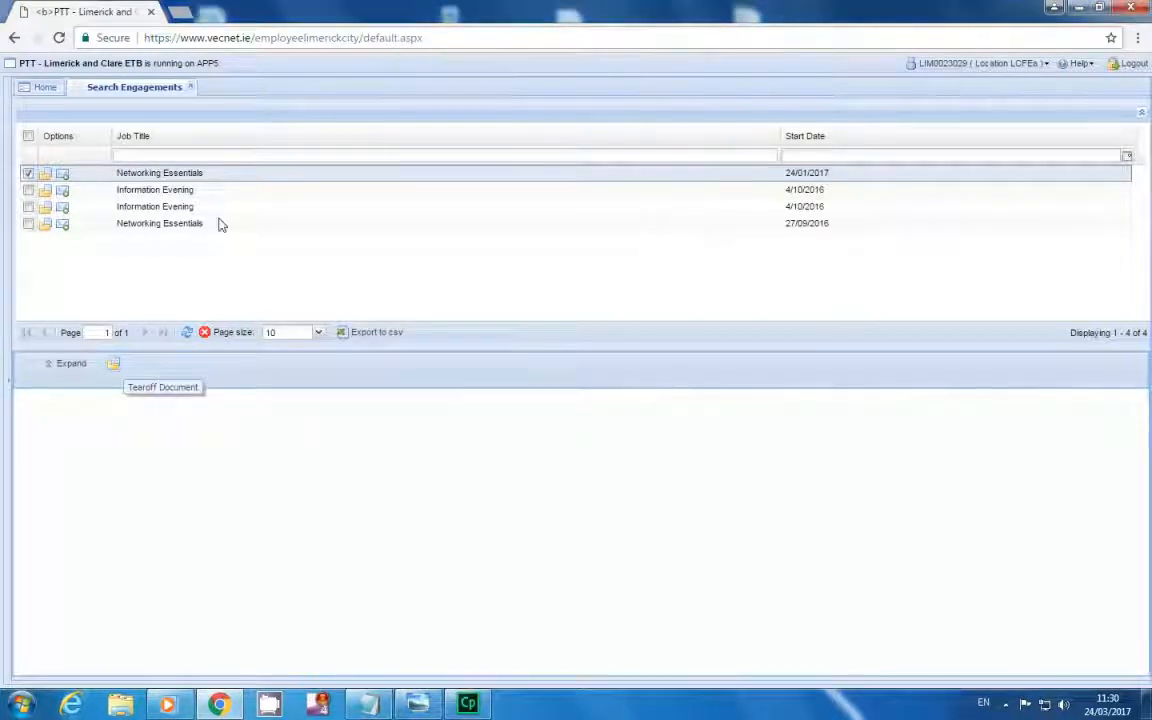
{"action": "left_click", "coordinate": [62, 174]}
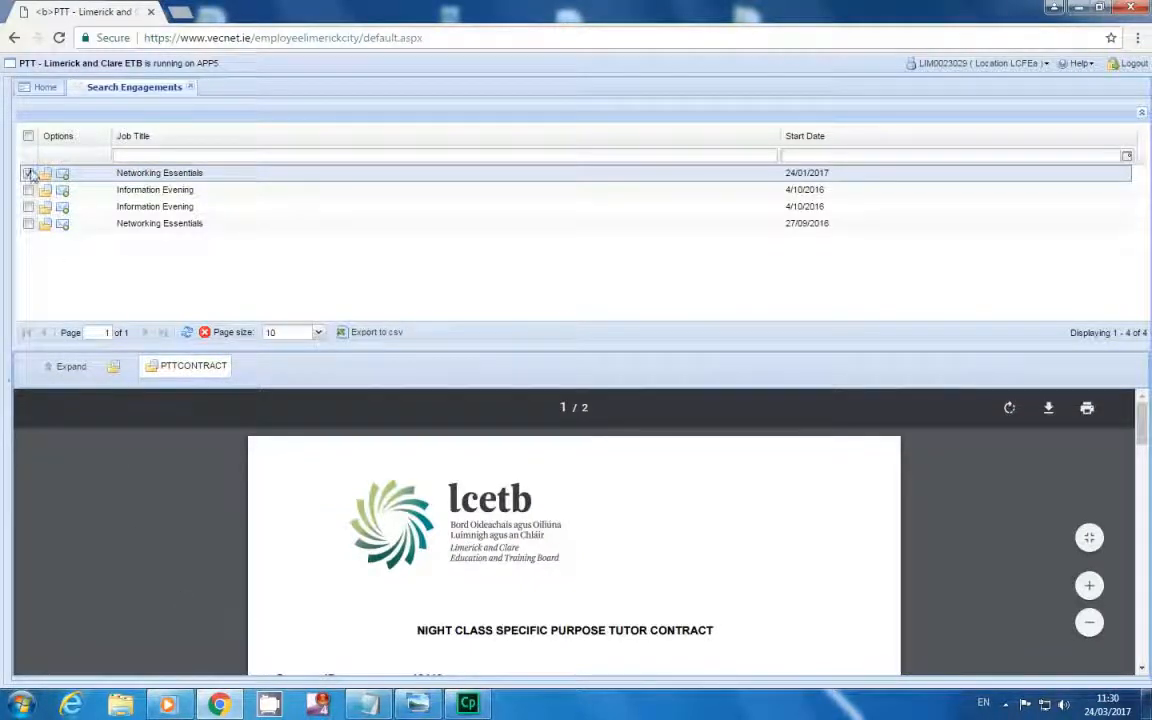
{"action": "left_click", "coordinate": [45, 92]}
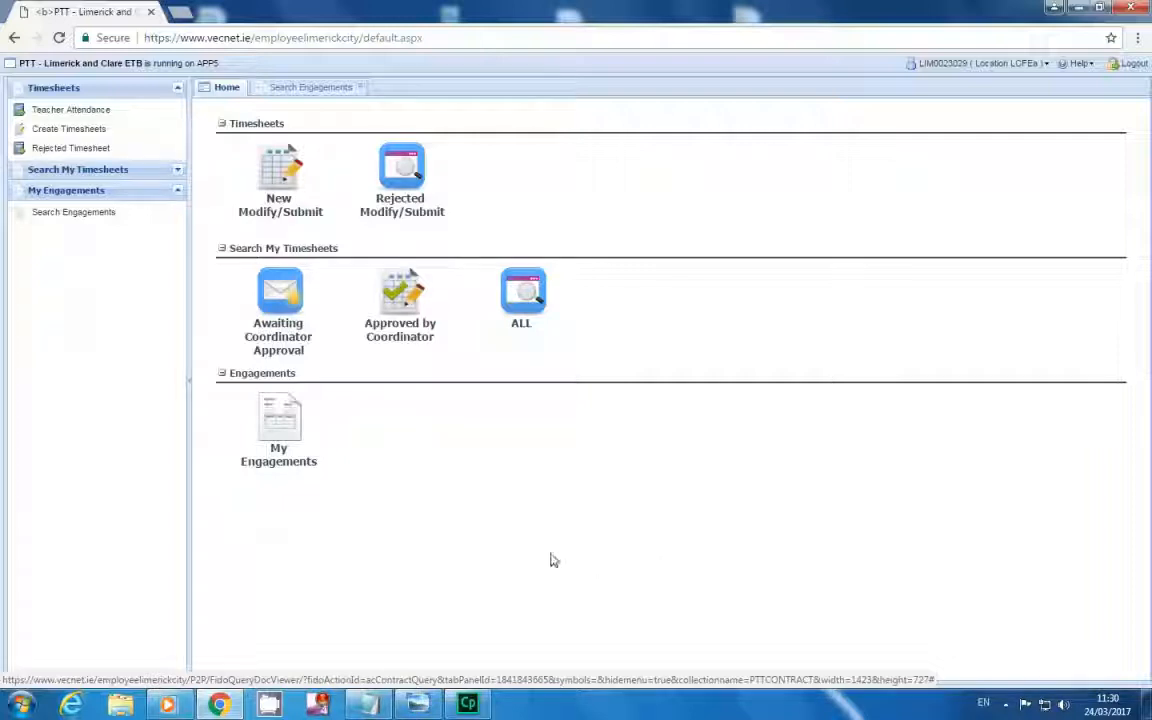
Open Create Timesheets from New Modify/Submit and start a new timesheet.
{"action": "left_click", "coordinate": [285, 178]}
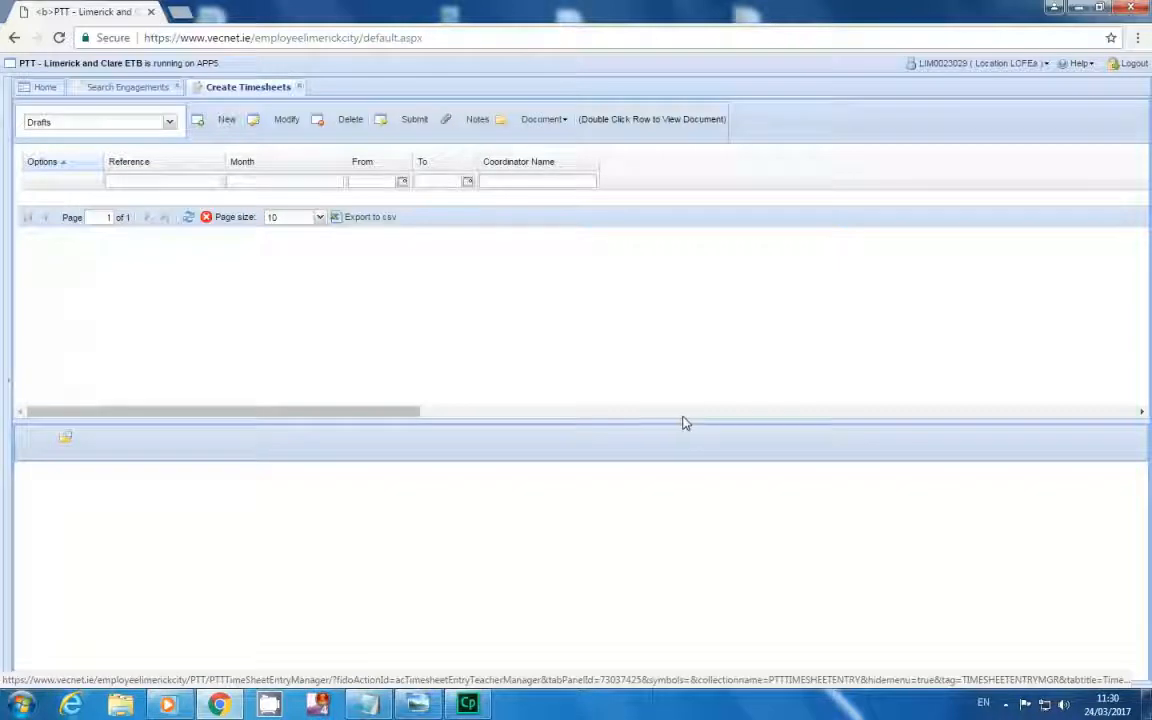
{"action": "left_click", "coordinate": [215, 133]}
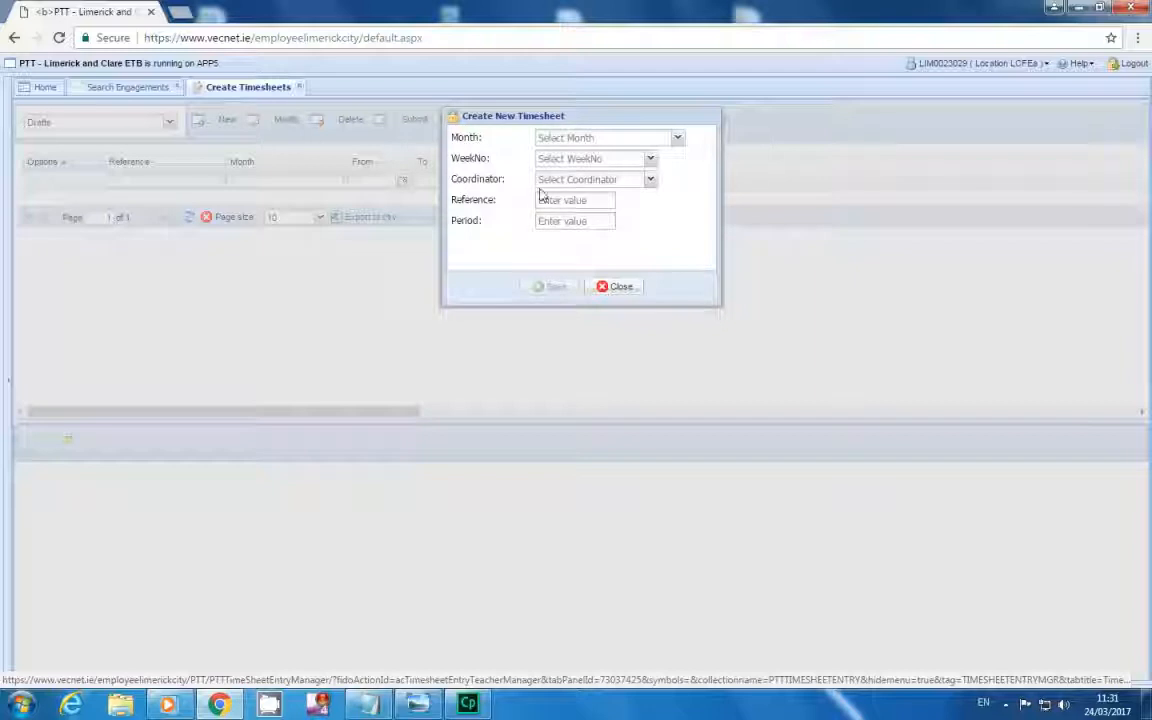
Save a timesheet for March 2017, week 34 (ending 24/03/2017), with the coordinator and reference 'Network Essentials'.
{"action": "left_click", "coordinate": [678, 141]}
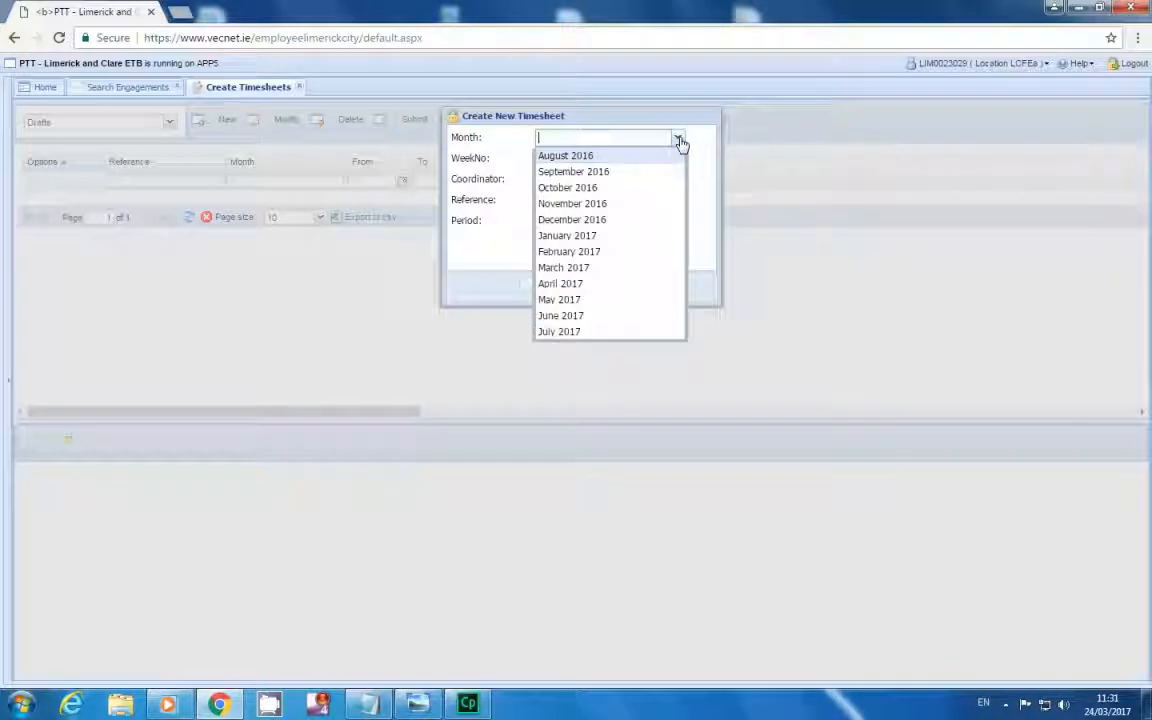
{"action": "left_click", "coordinate": [610, 267]}
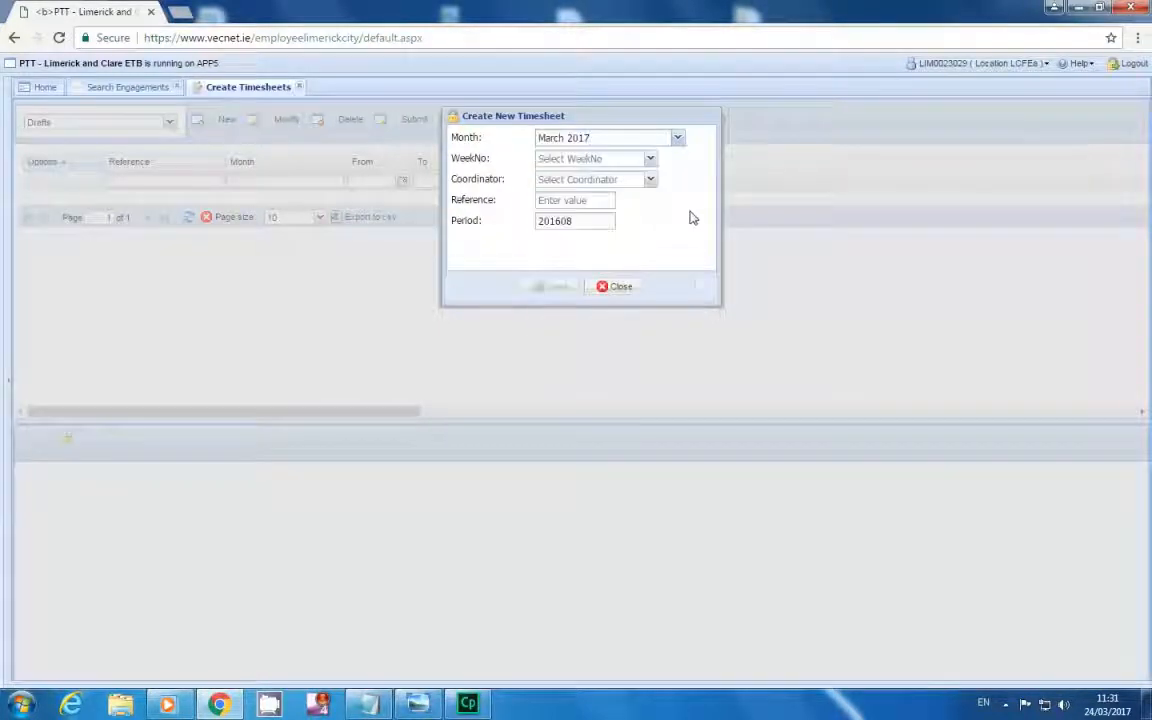
{"action": "left_click", "coordinate": [651, 162]}
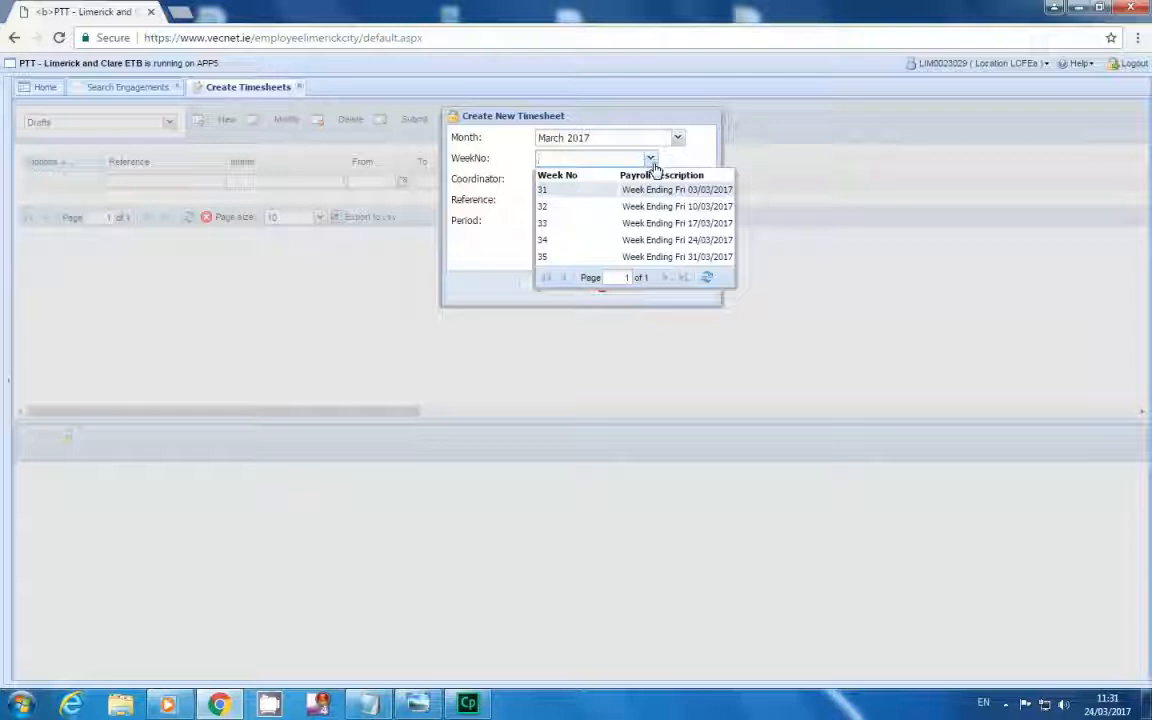
{"action": "left_click", "coordinate": [636, 244]}
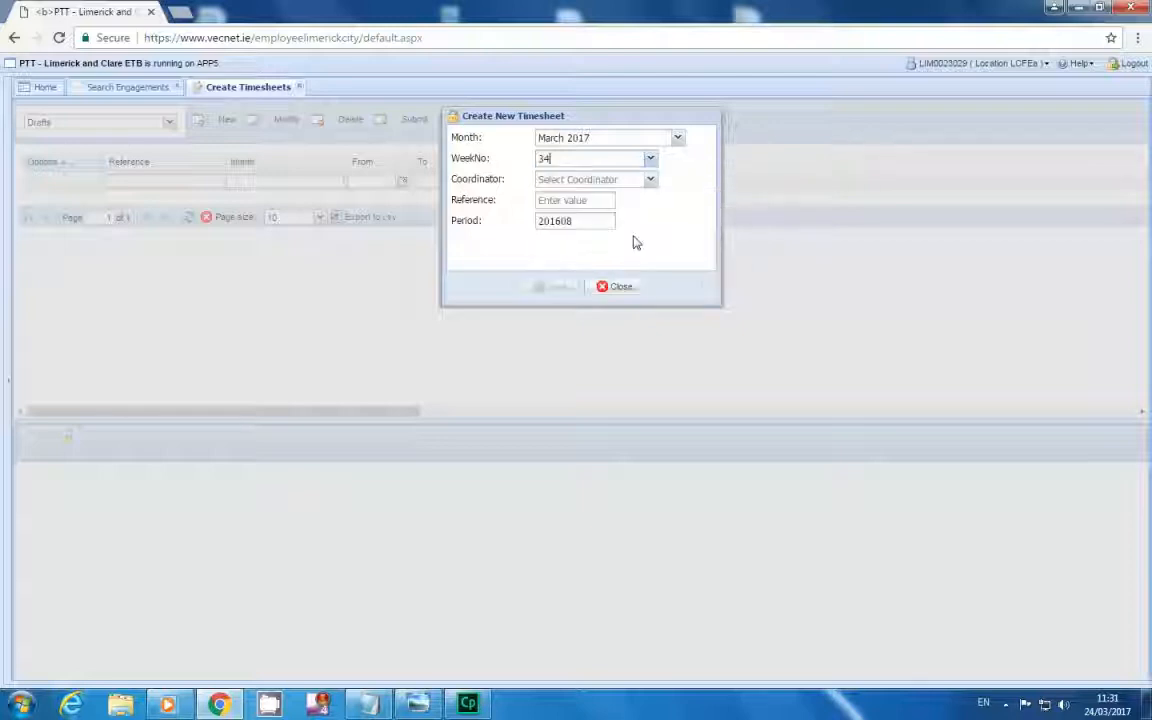
{"action": "left_click", "coordinate": [650, 180]}
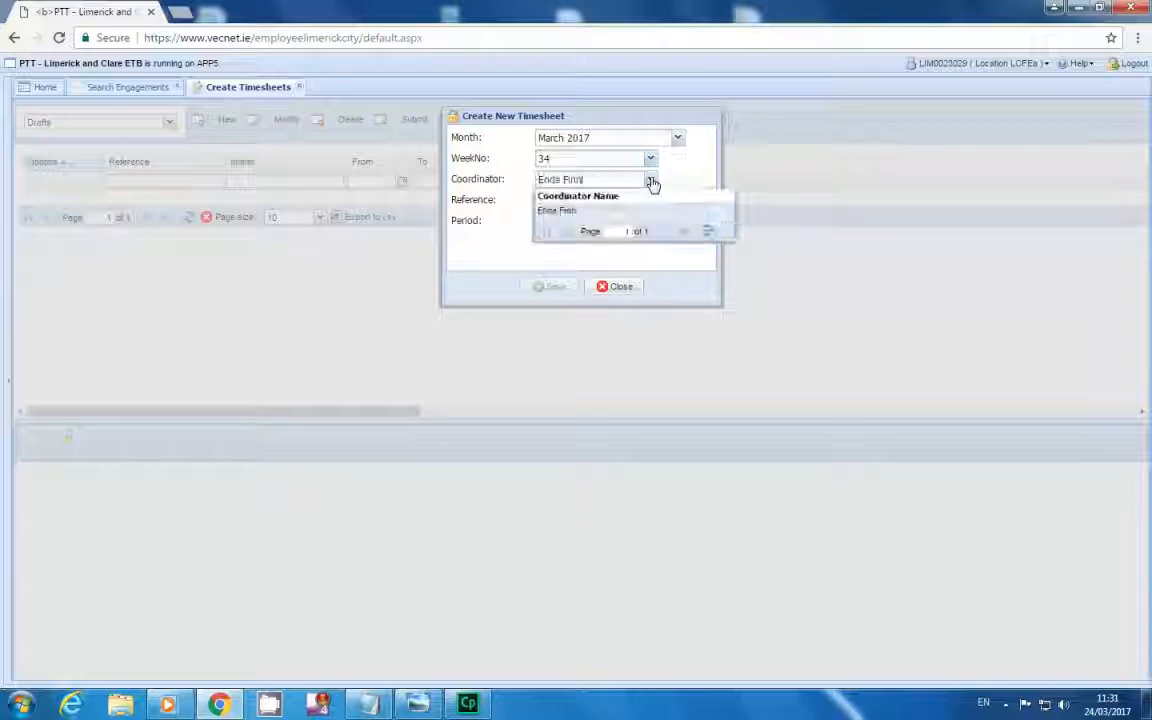
{"action": "left_click", "coordinate": [605, 213]}
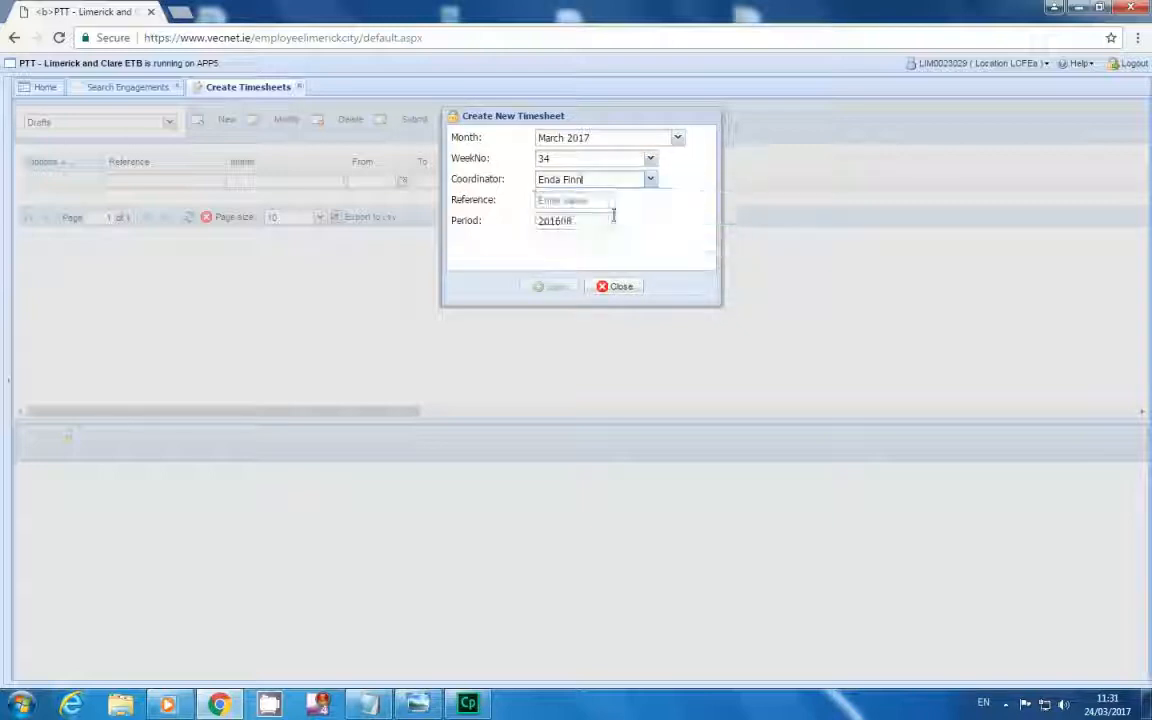
{"action": "left_click", "coordinate": [590, 200]}
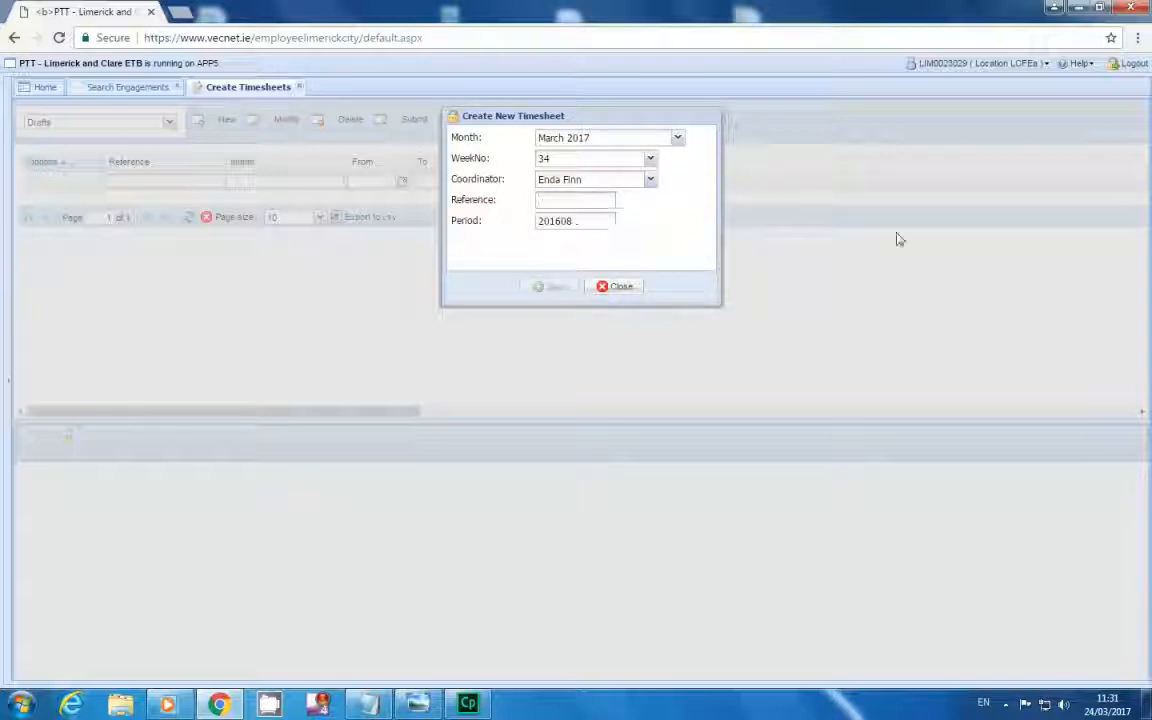
{"action": "type", "text": "Netw"}
{"action": "type", "text": "ork Essentials"}
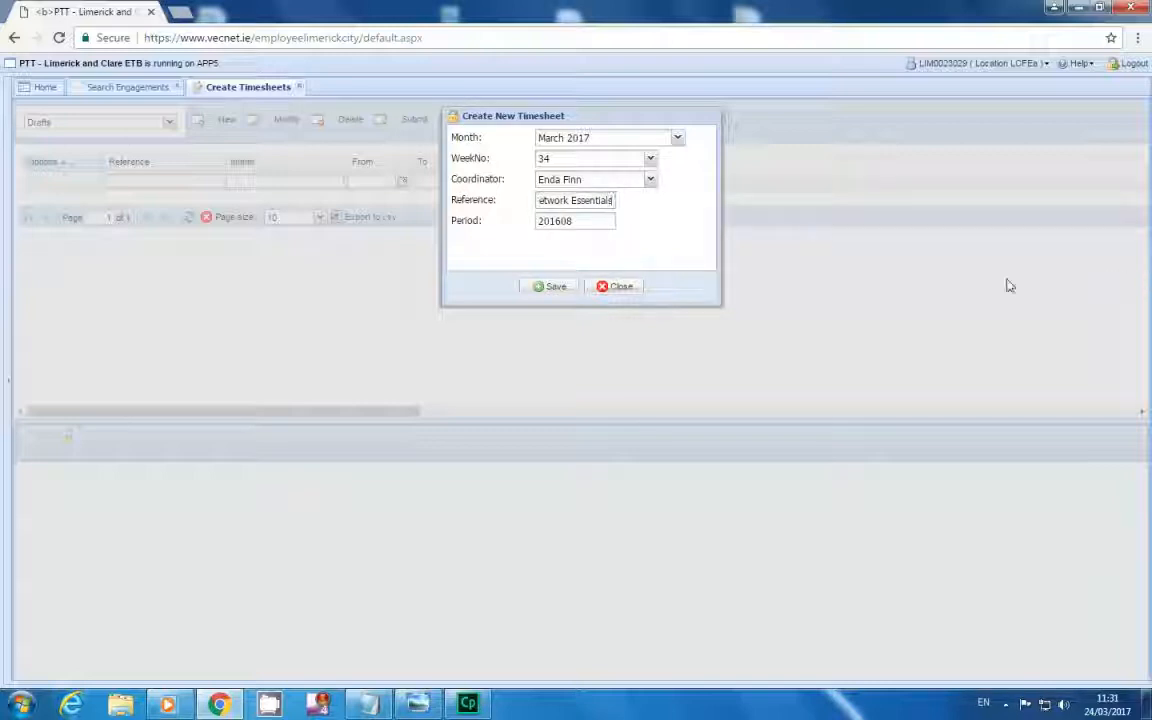
{"action": "left_click", "coordinate": [551, 289]}
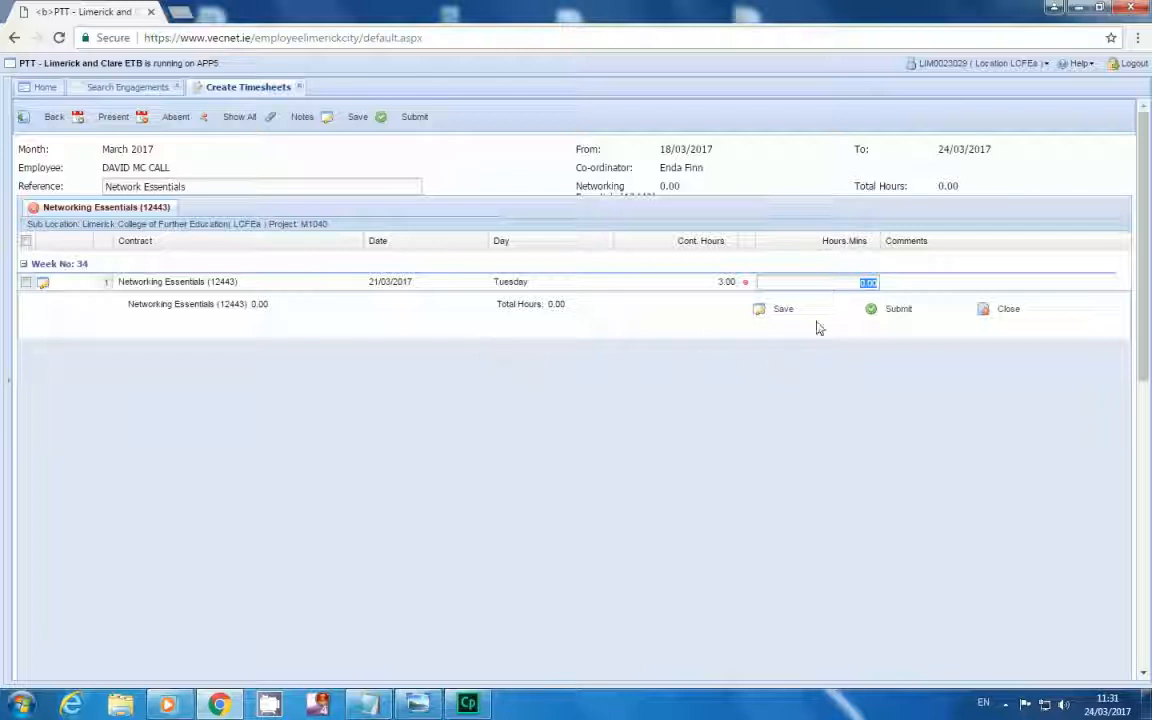
Set Tuesday 21/03/2017's hours to 3.00 and save the timesheet.
{"action": "left_click", "coordinate": [868, 282]}
{"action": "key", "text": "Delete"}
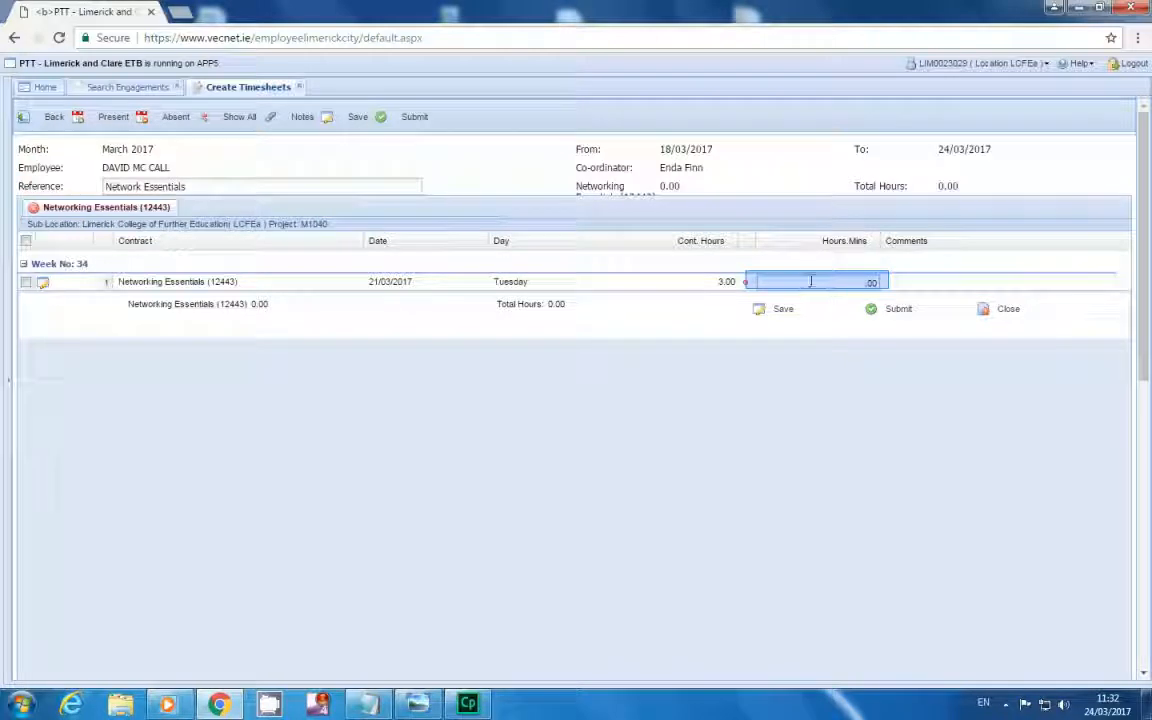
{"action": "type", "text": "3"}
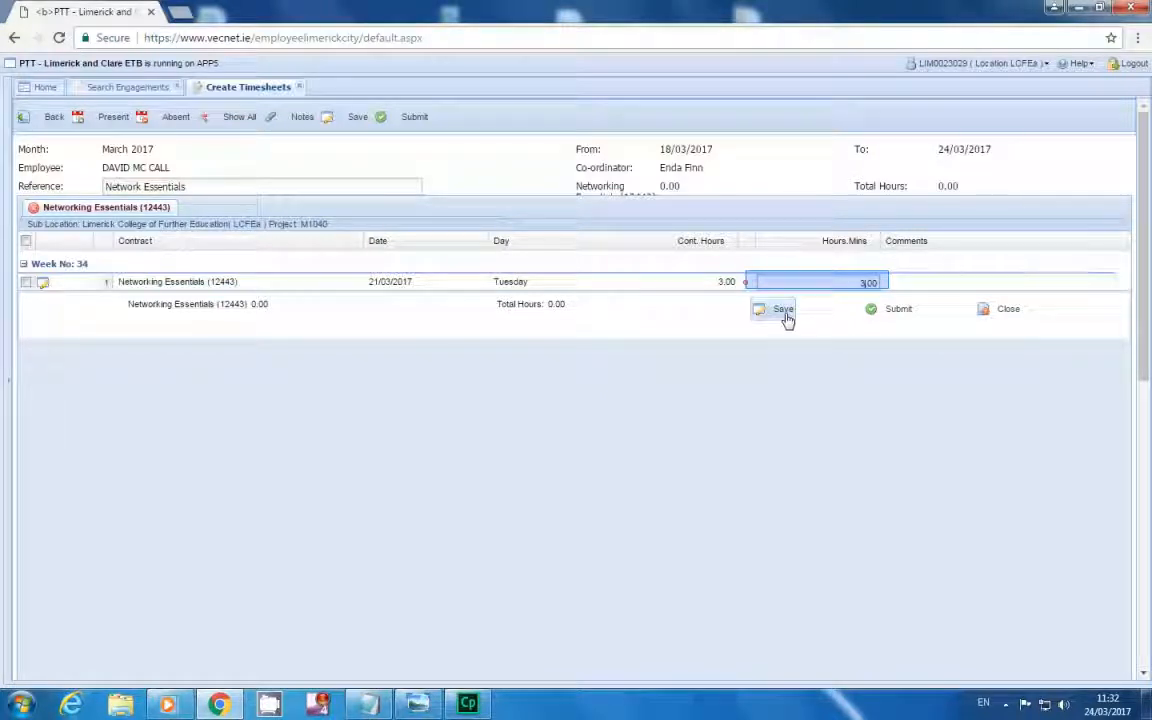
{"action": "left_click", "coordinate": [784, 312]}
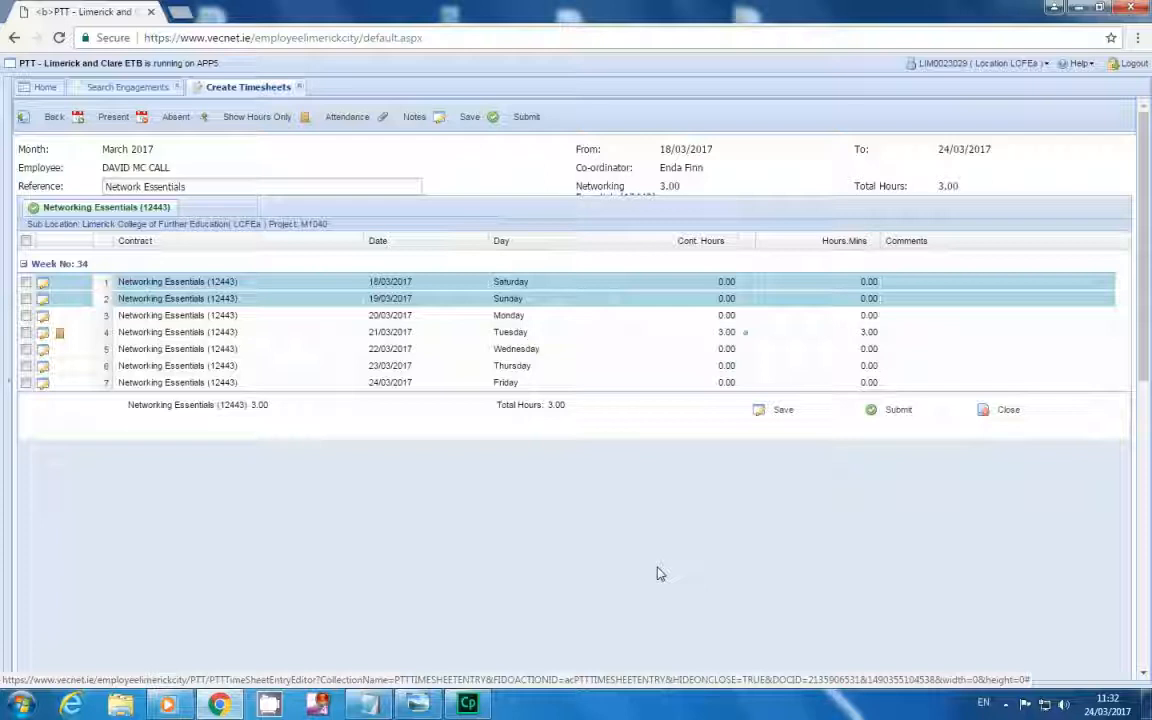
Change Tuesday 21/03/2017's hours from 3.00 back to 0.00.
{"action": "left_click", "coordinate": [846, 336]}
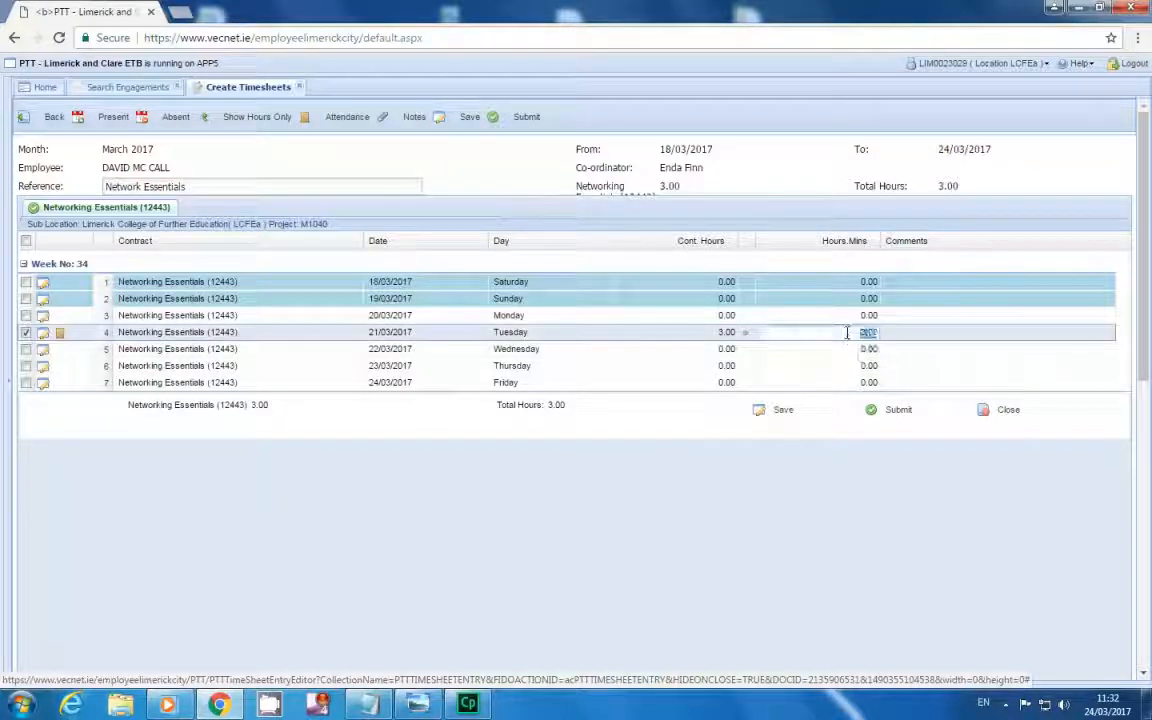
{"action": "left_click", "coordinate": [852, 336]}
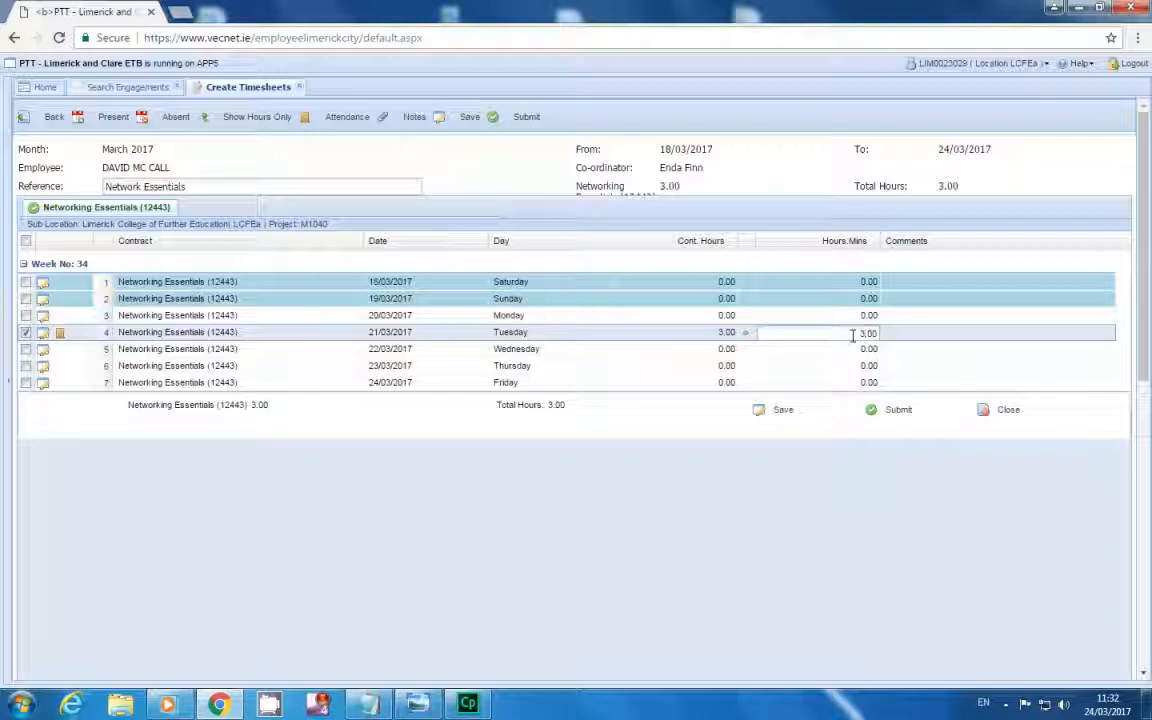
{"action": "key", "text": "BackSpace"}
{"action": "key", "text": "BackSpace"}
{"action": "type", "text": "0"}
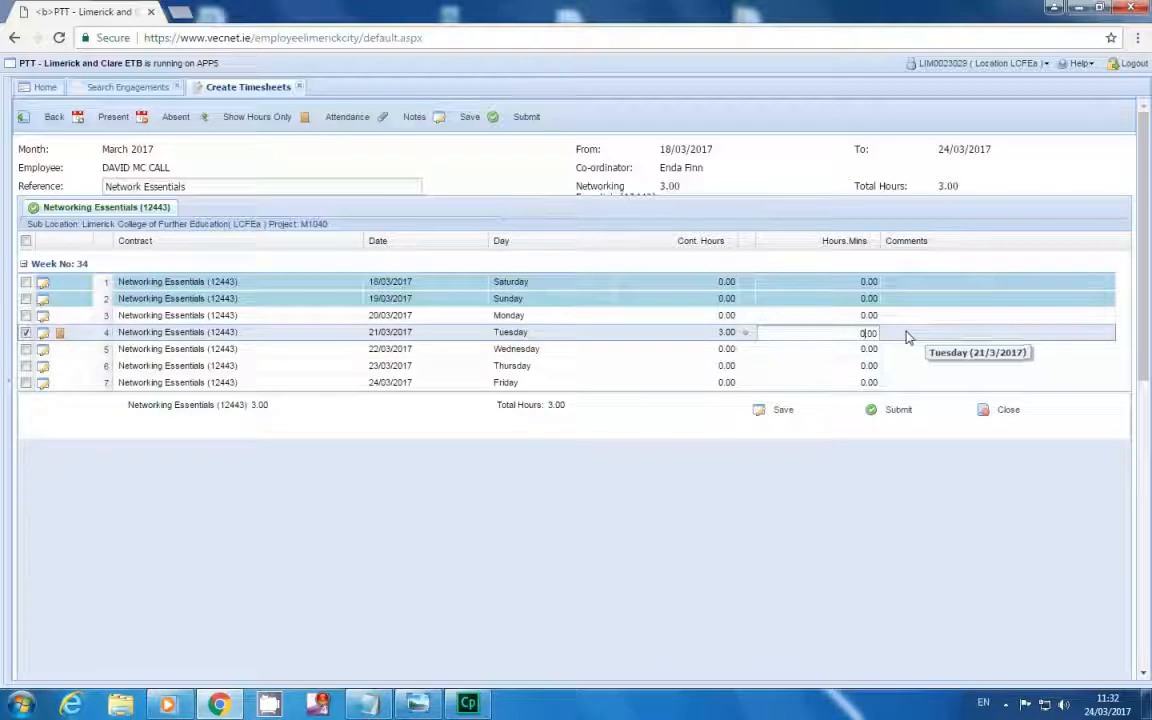
Comment Tuesday's row 'Class rescheduled - approved by' plus the coordinator's name.
{"action": "left_click", "coordinate": [900, 333]}
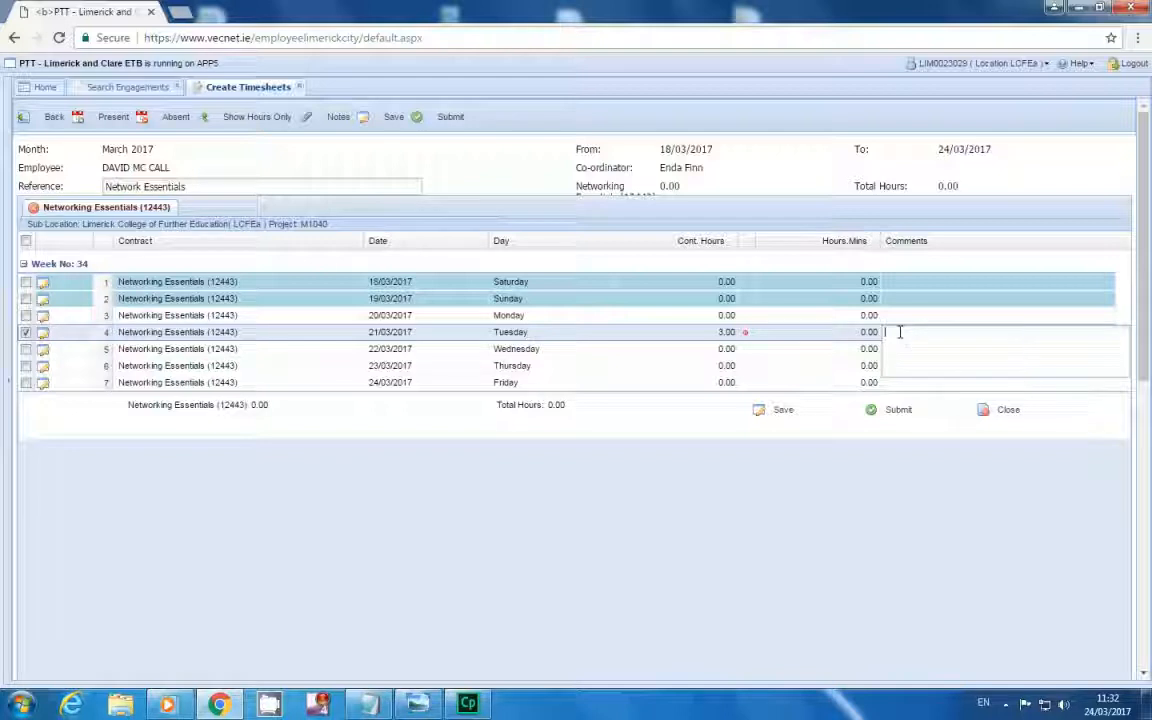
{"action": "type", "text": "la"}
{"action": "type", "text": "ss held"}
{"action": "type", "text": "eduled"}
{"action": "type", "text": " - approved by"}
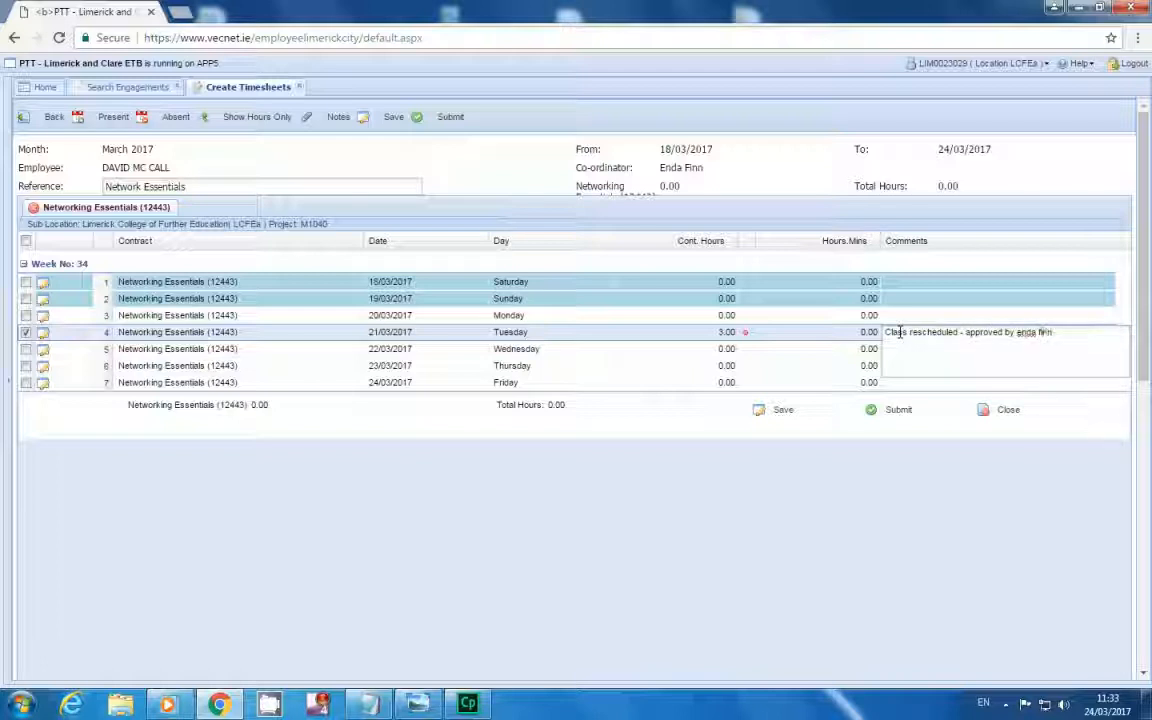
{"action": "left_click_drag", "start_coordinate": [1049, 336], "coordinate": [836, 334]}
{"action": "key", "text": "ctrl+c"}
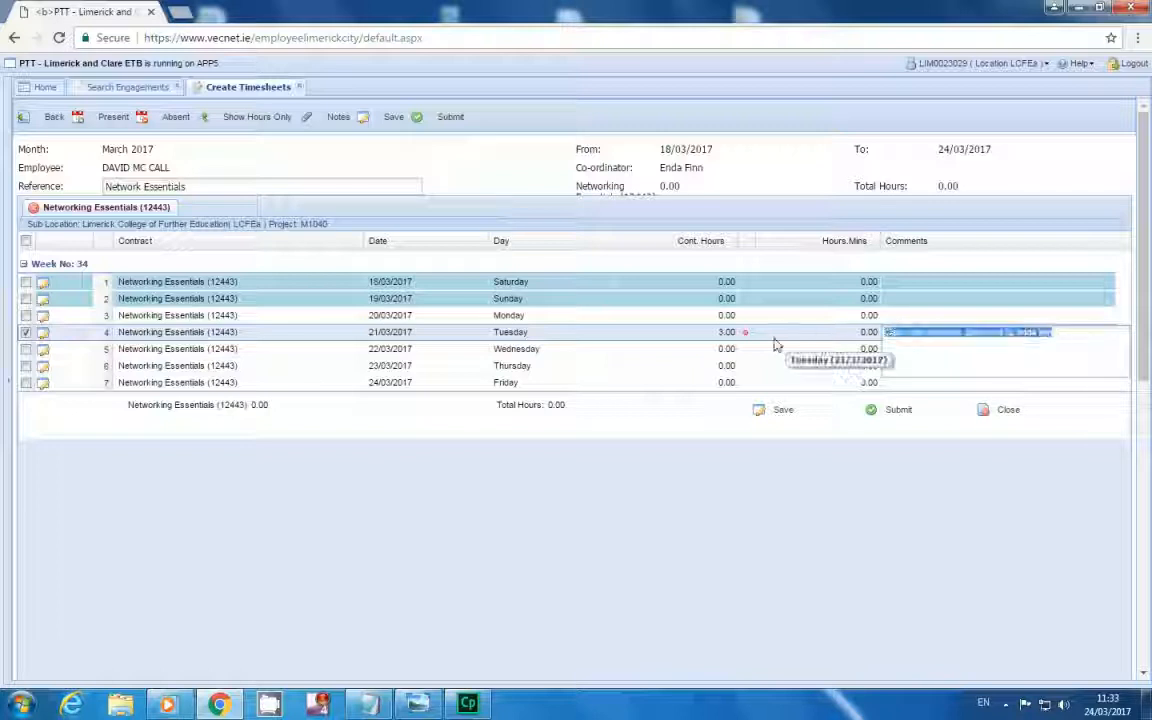
{"action": "left_click", "coordinate": [797, 349]}
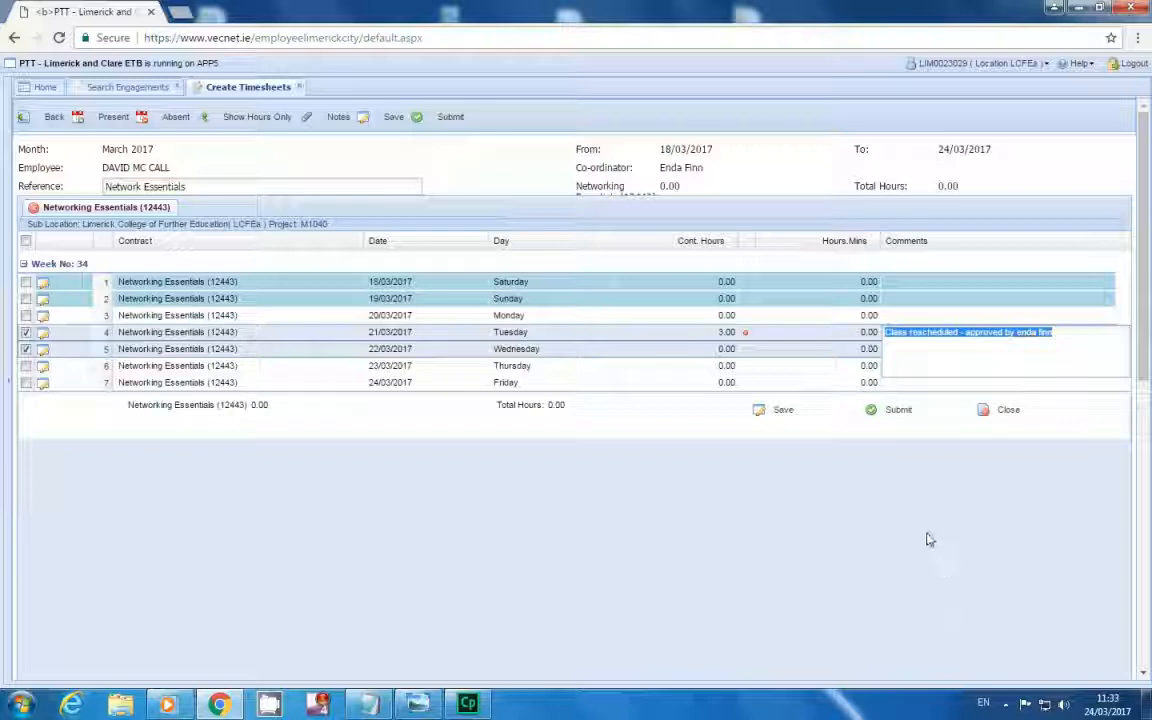
{"action": "left_click", "coordinate": [920, 465]}
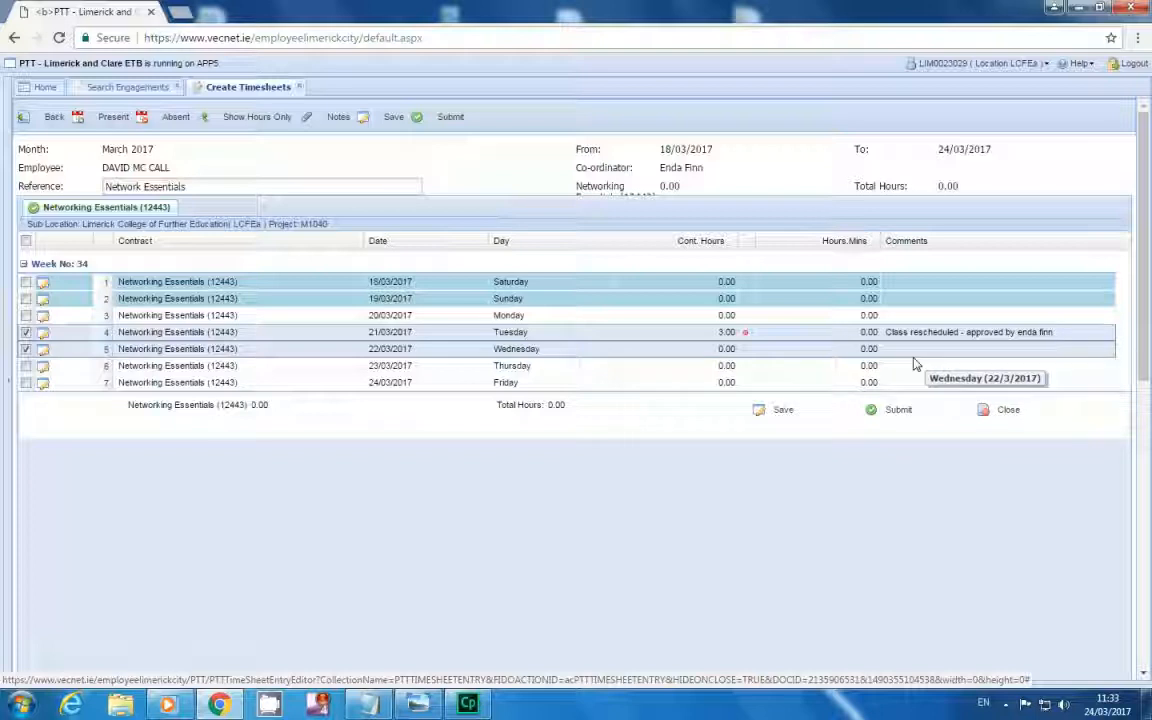
Give Wednesday 22/03/2017 3.00 hours and the pasted rescheduled-class comment, then select its row.
{"action": "left_click", "coordinate": [826, 352]}
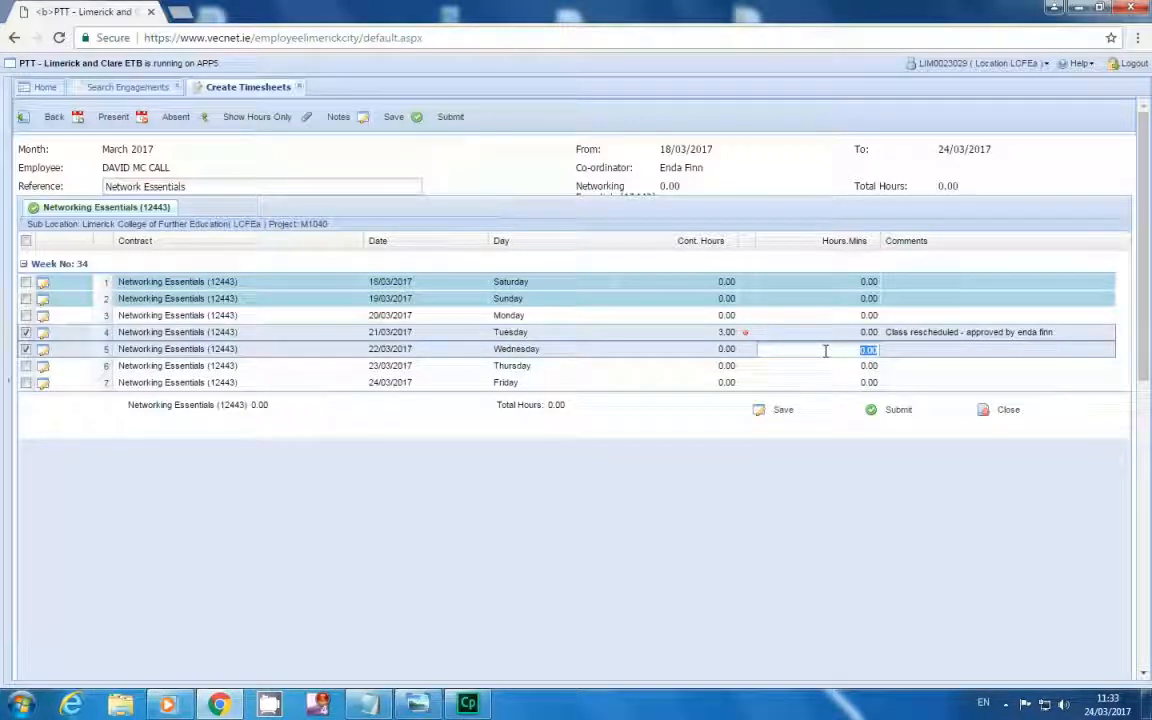
{"action": "type", "text": "3.00"}
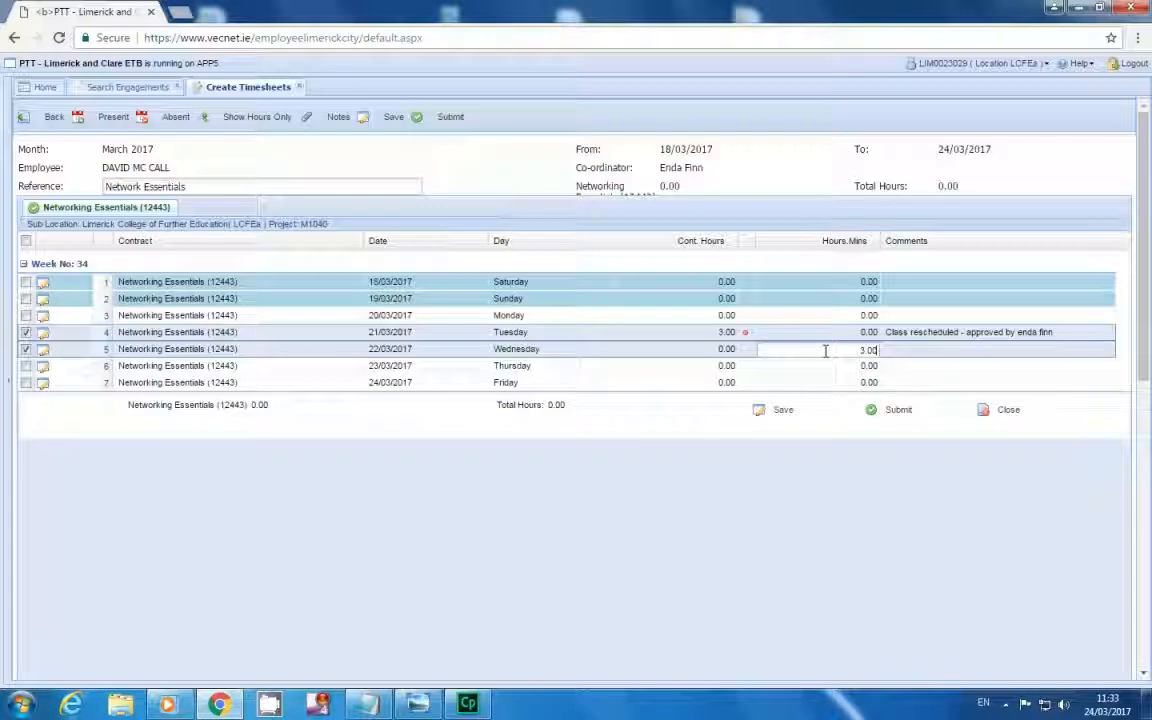
{"action": "key", "text": "Return"}
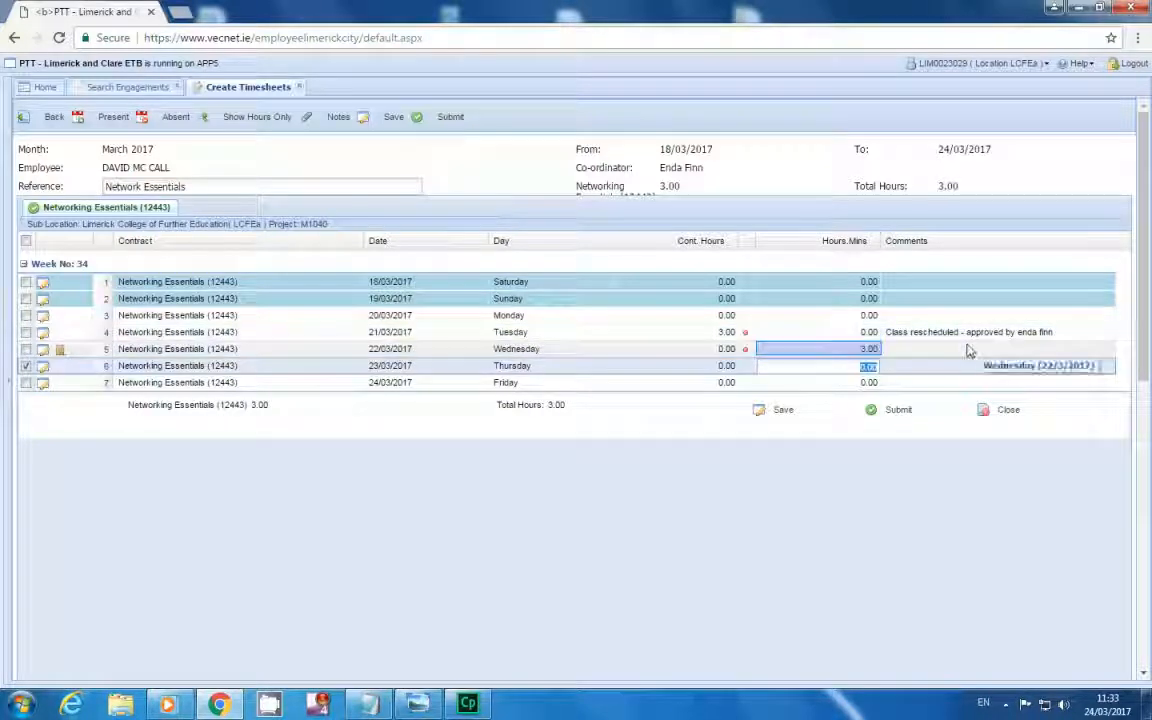
{"action": "left_click", "coordinate": [903, 349]}
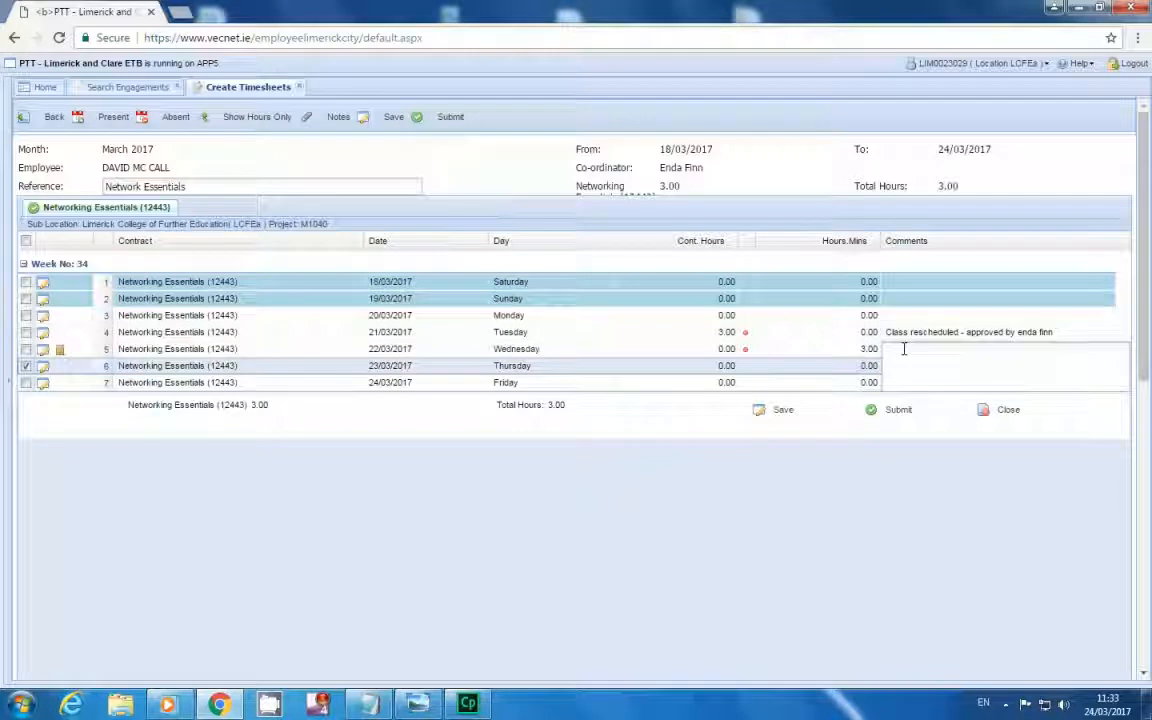
{"action": "key", "text": "ctrl+v"}
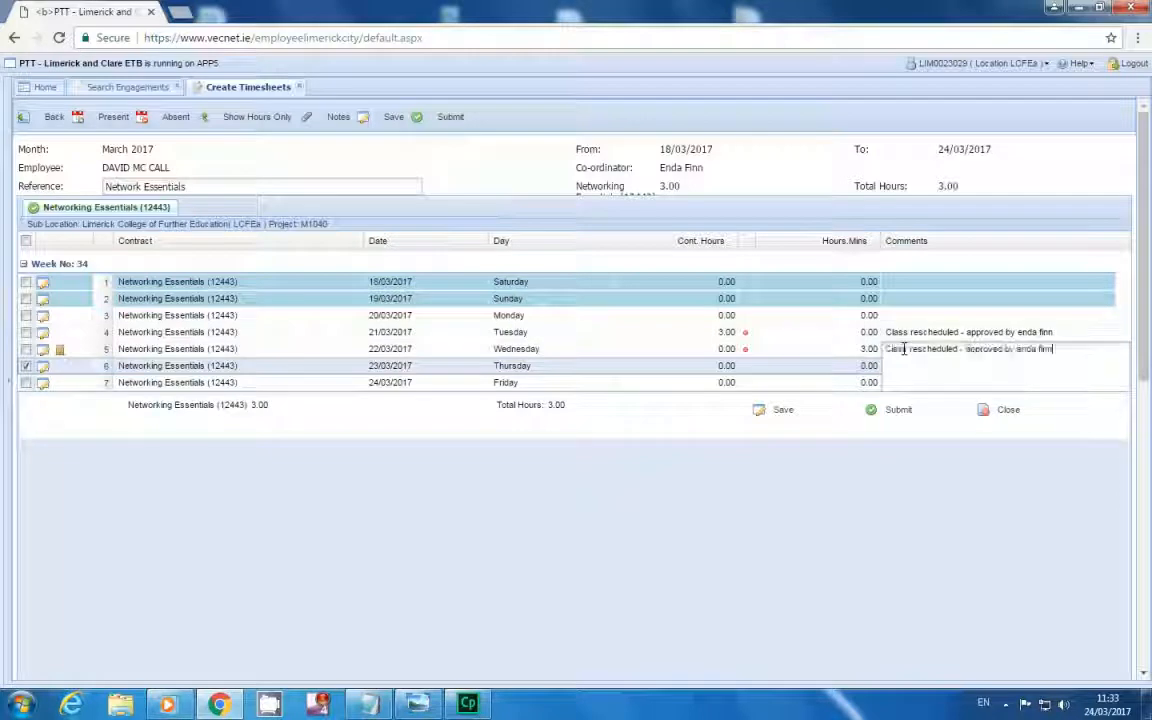
{"action": "left_click", "coordinate": [802, 355]}
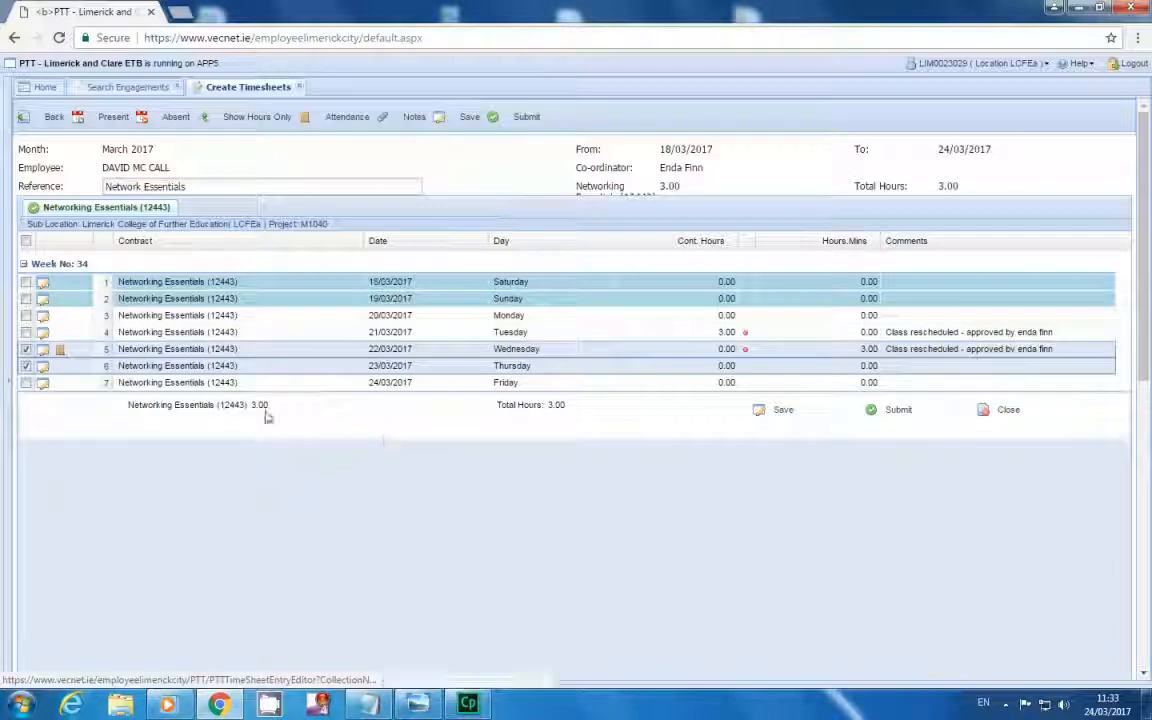
{"action": "left_click", "coordinate": [80, 352]}
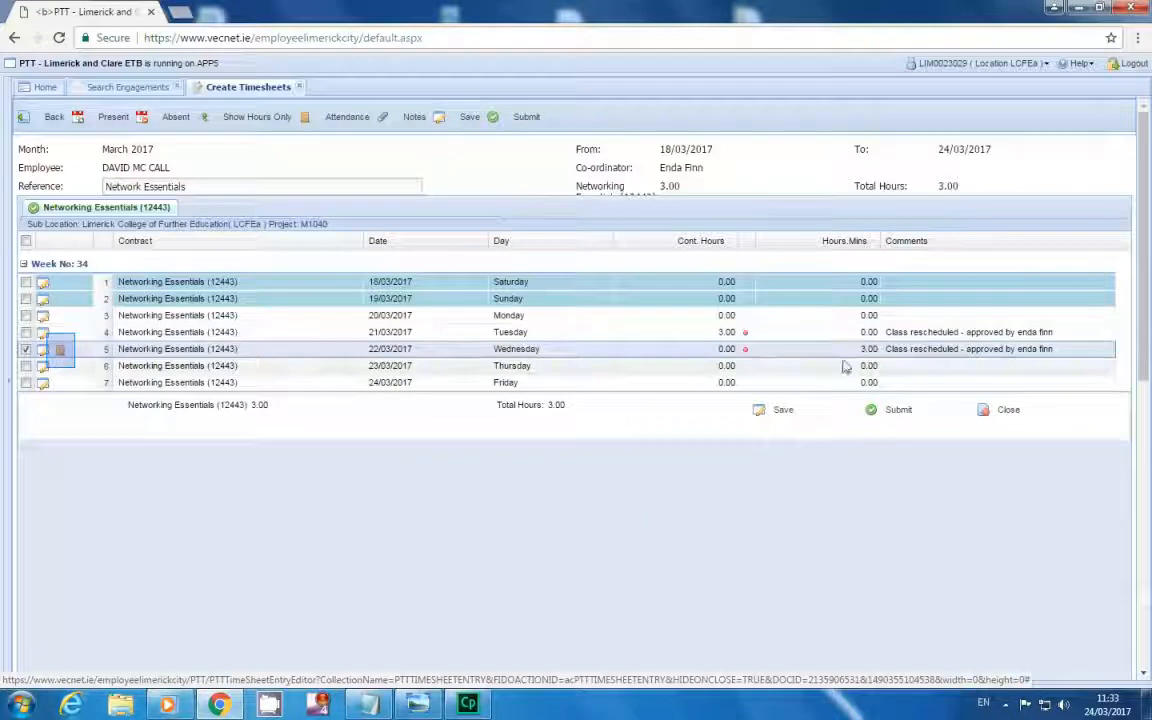
{"action": "left_click", "coordinate": [54, 357]}
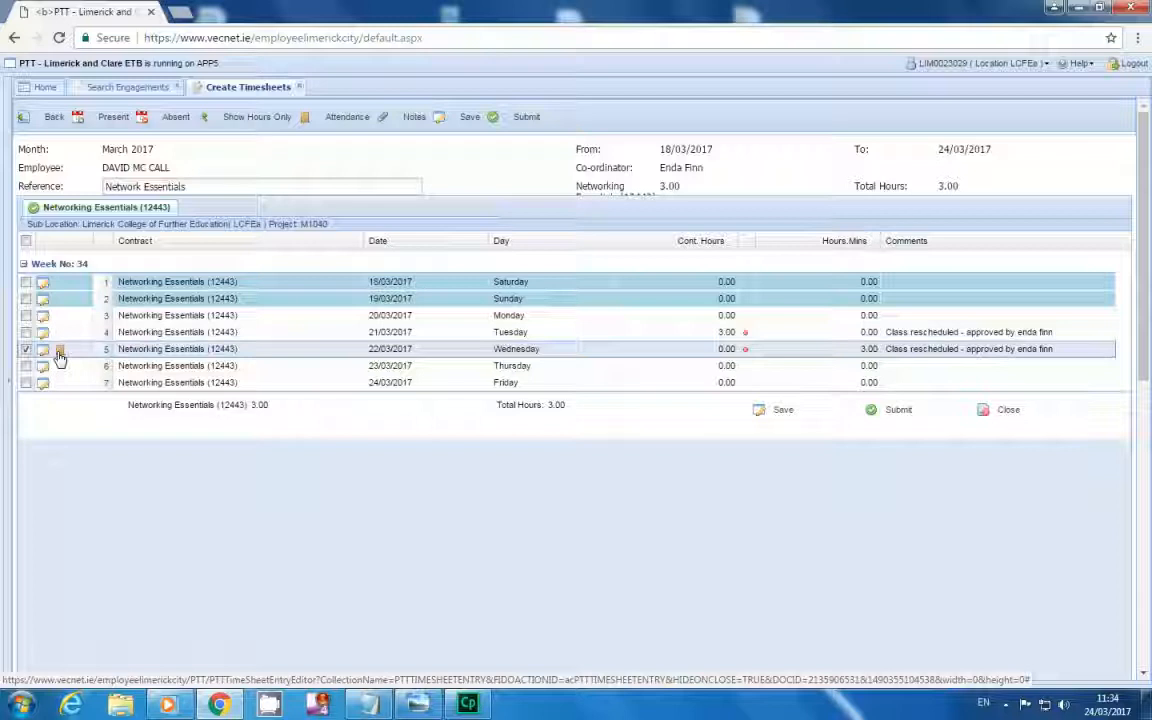
Mark every student present for Wednesday 22/03/2017, then mark the first, third and eighth students absent.
{"action": "left_click", "coordinate": [59, 352]}
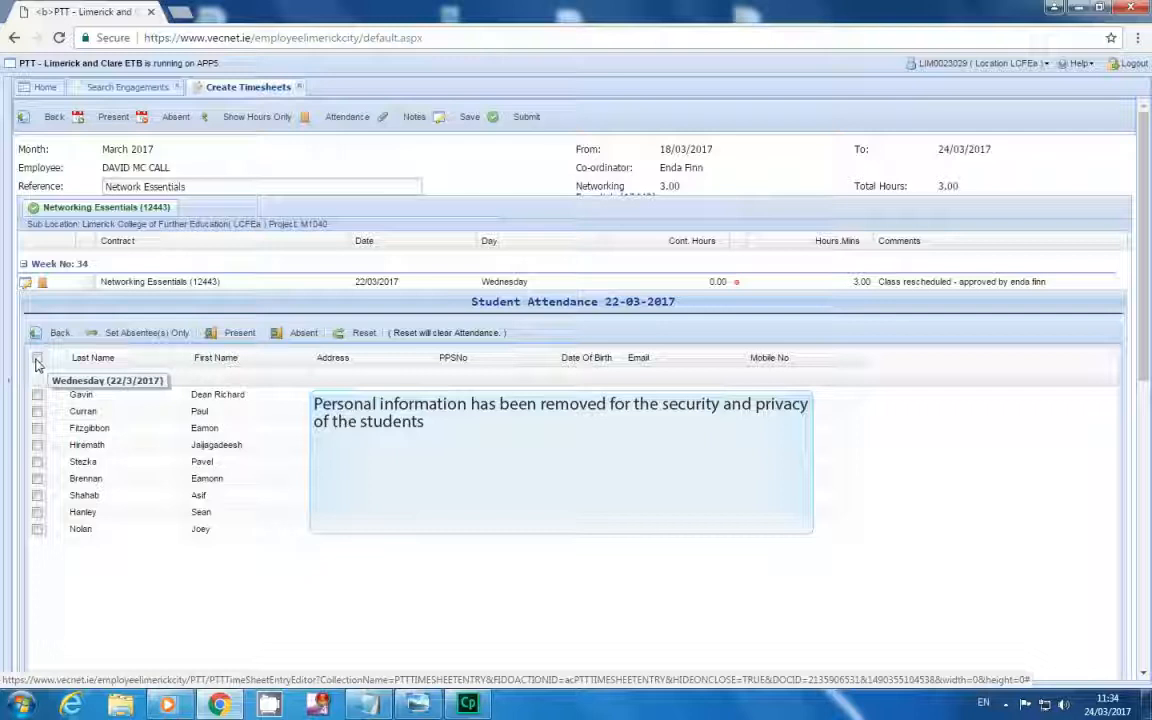
{"action": "left_click", "coordinate": [37, 360]}
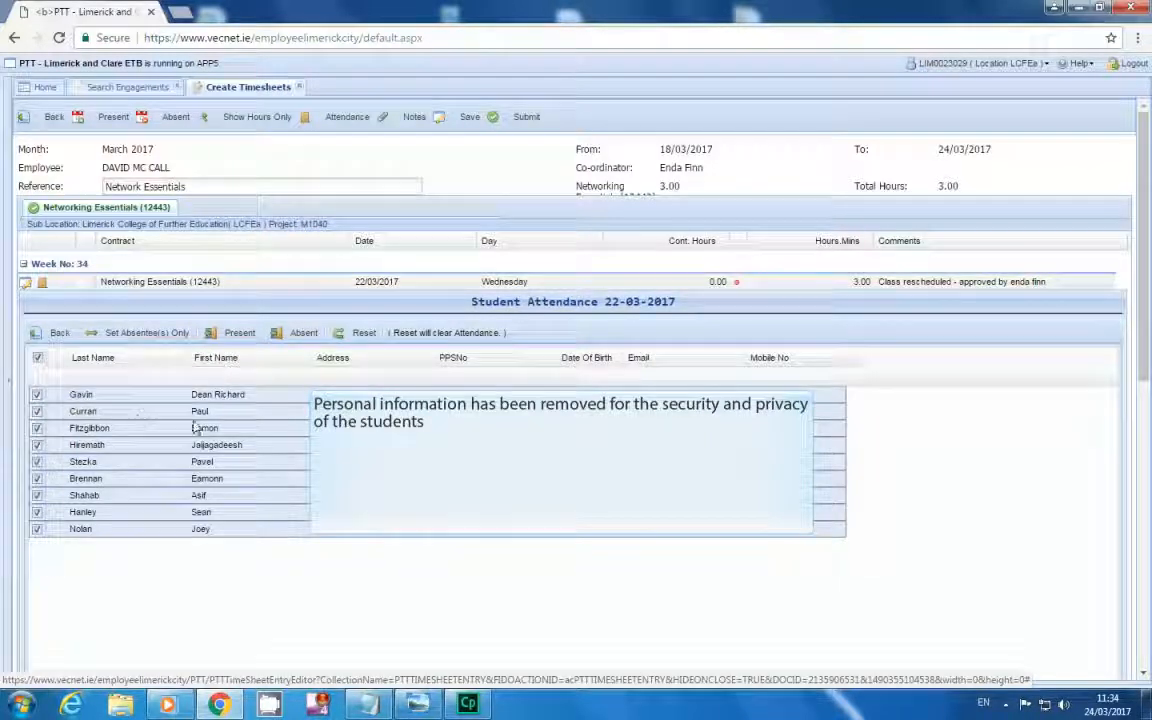
{"action": "left_click", "coordinate": [235, 344]}
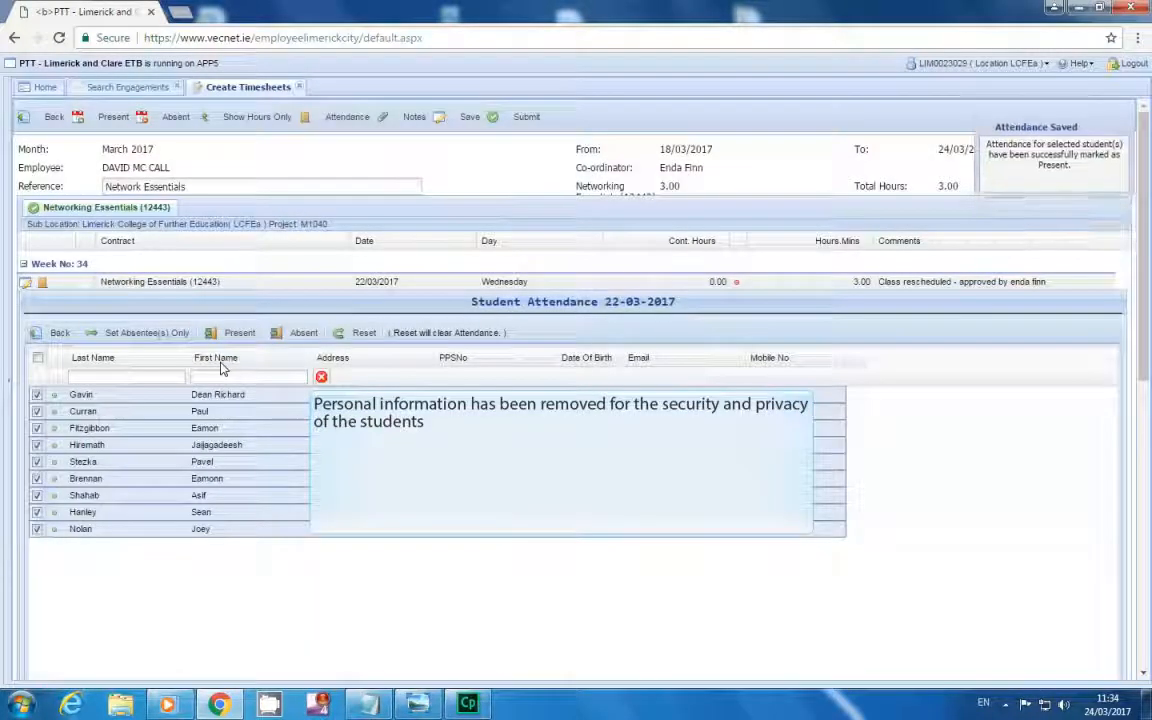
{"action": "left_click", "coordinate": [37, 395]}
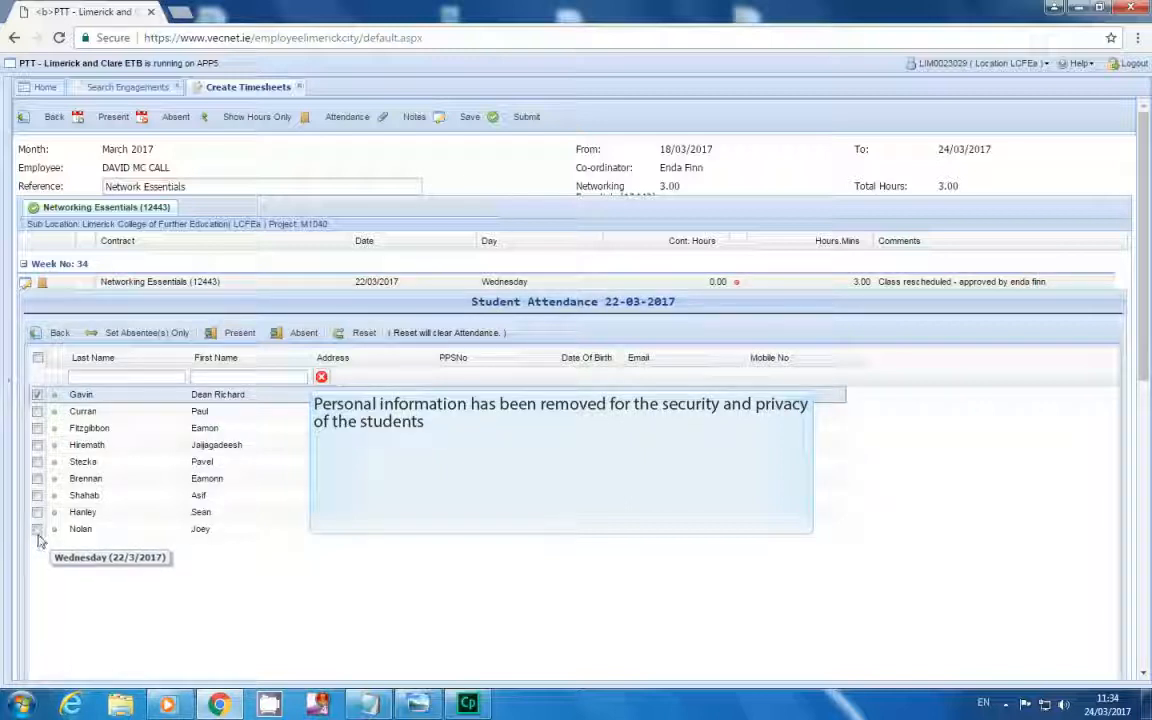
{"action": "left_click", "coordinate": [37, 429]}
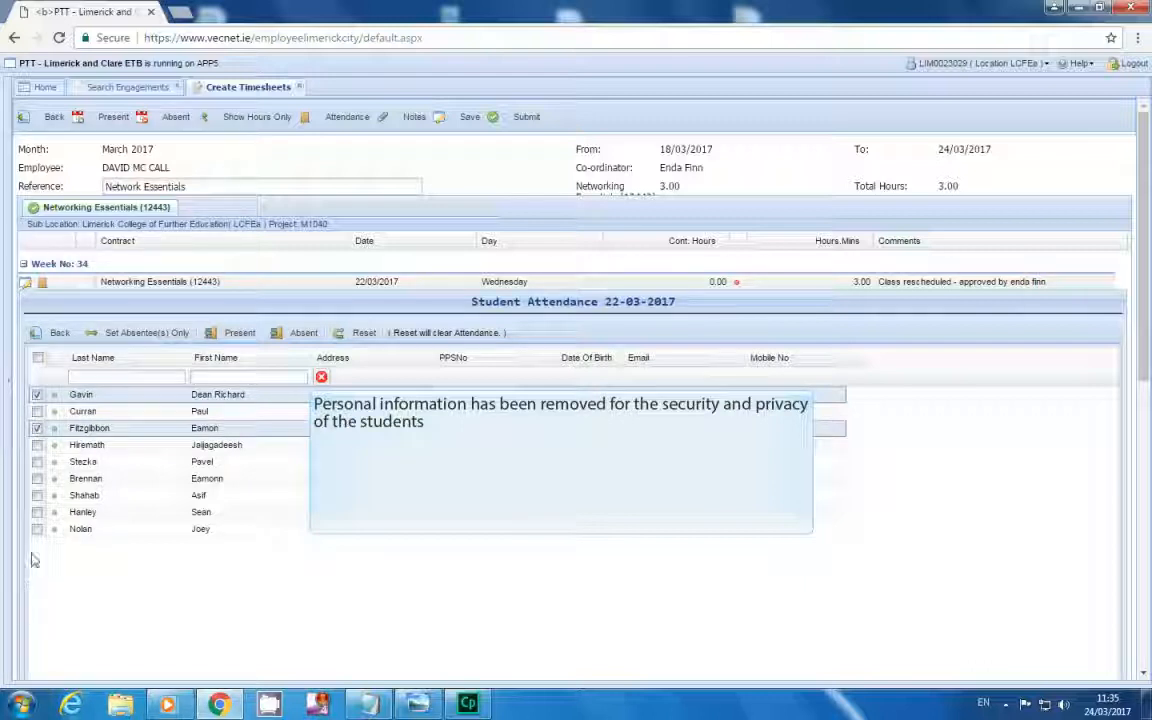
{"action": "left_click", "coordinate": [37, 513]}
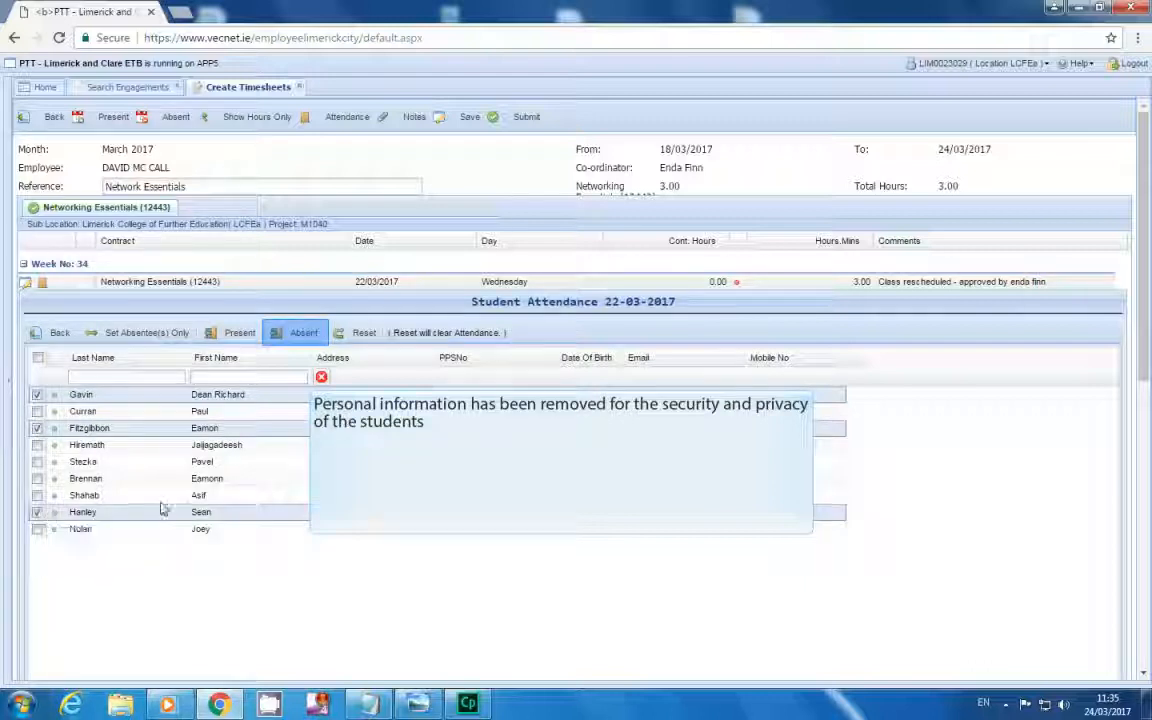
{"action": "left_click", "coordinate": [304, 334]}
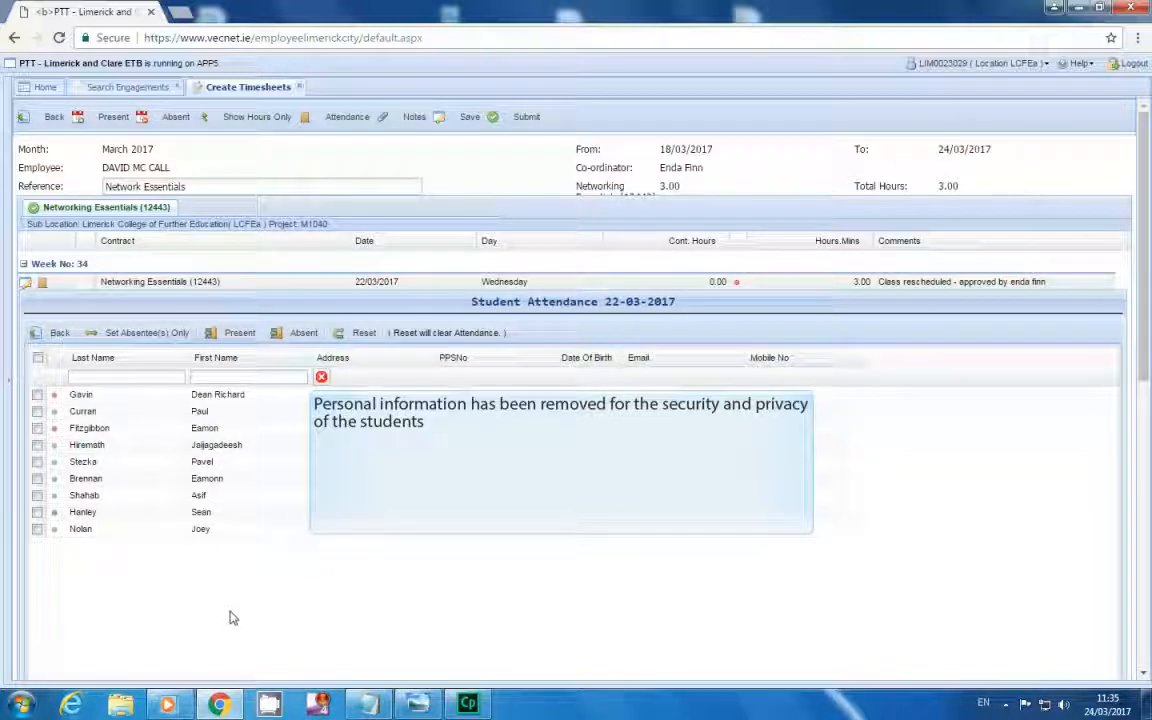
Save the Wednesday attendance and go back to the week 34 timesheet showing 3.00 total hours.
{"action": "left_click", "coordinate": [467, 119]}
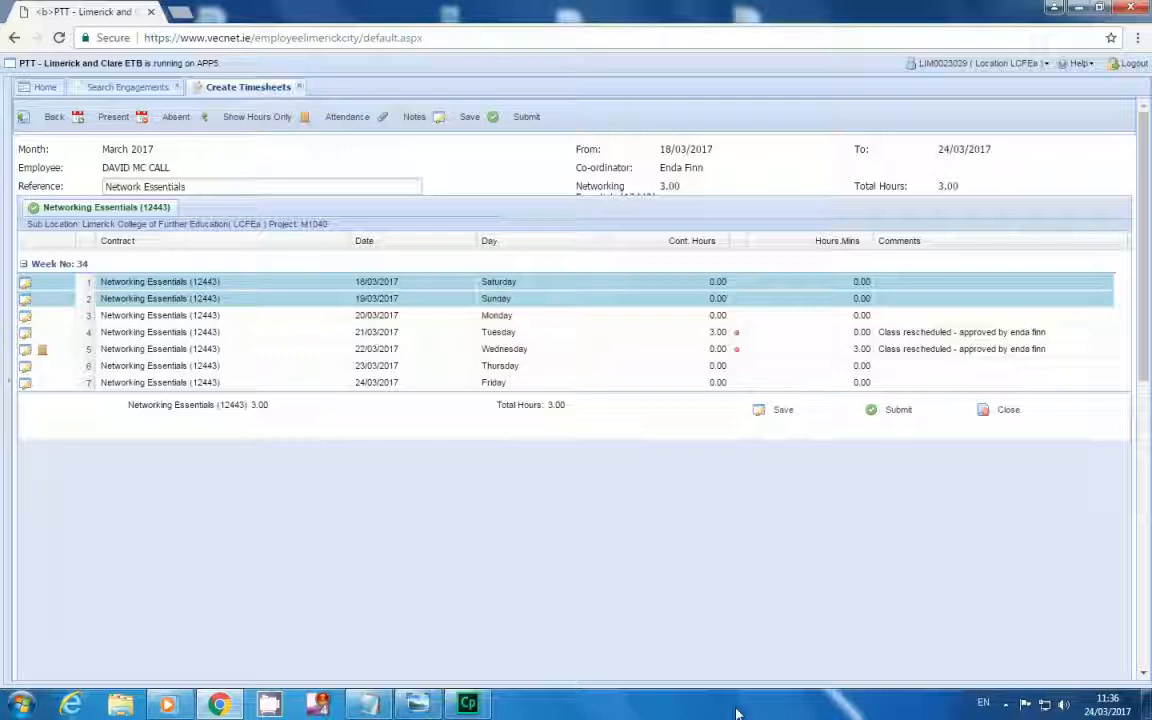
Submit the week 34 timesheet for coordinator approval, agreeing to the terms and conditions.
{"action": "left_click", "coordinate": [898, 418]}
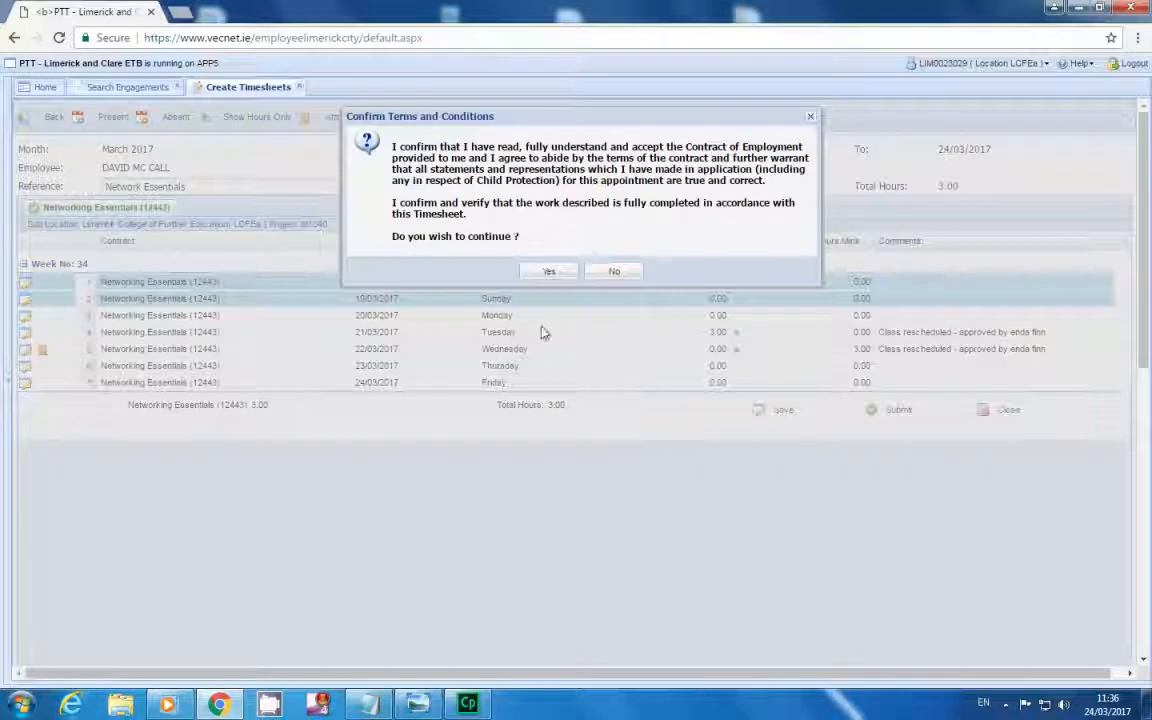
{"action": "left_click", "coordinate": [549, 277]}
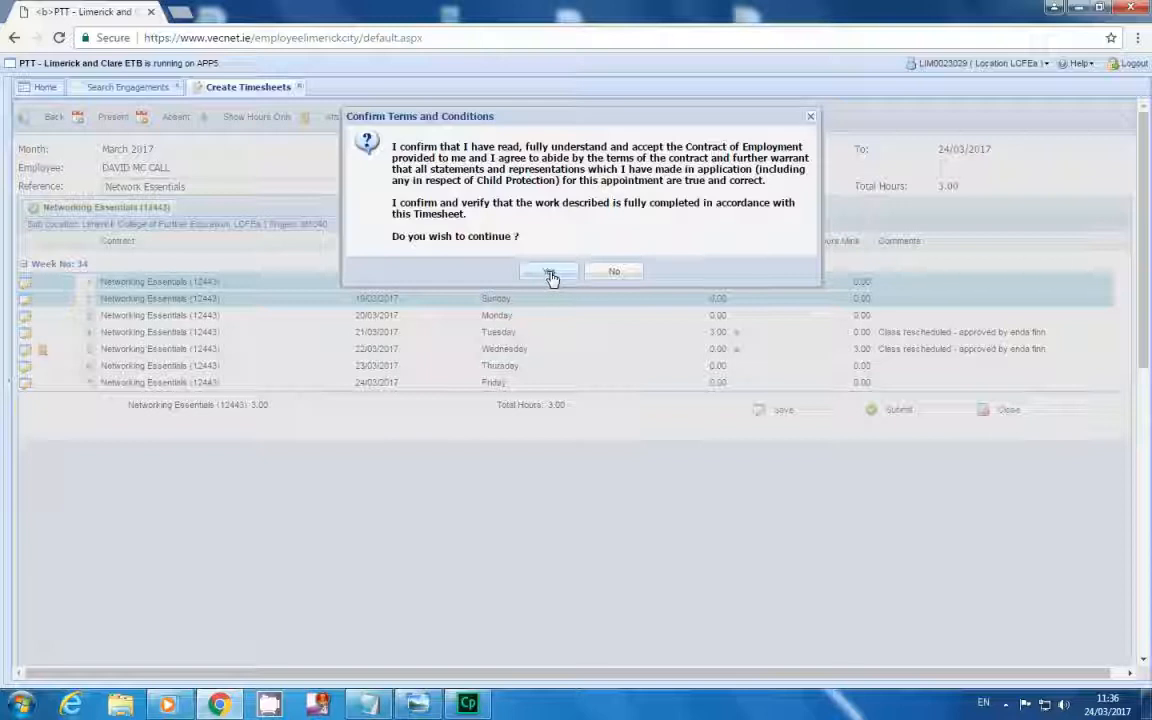
{"action": "left_click", "coordinate": [550, 276]}
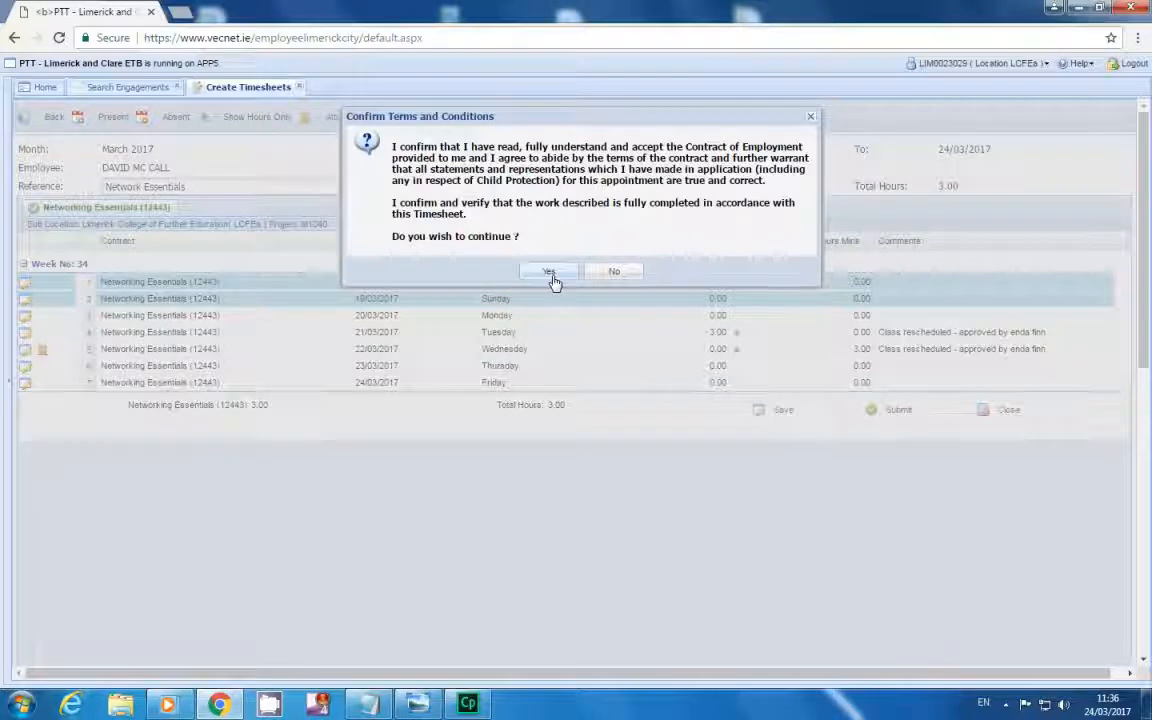
{"action": "left_click", "coordinate": [550, 276]}
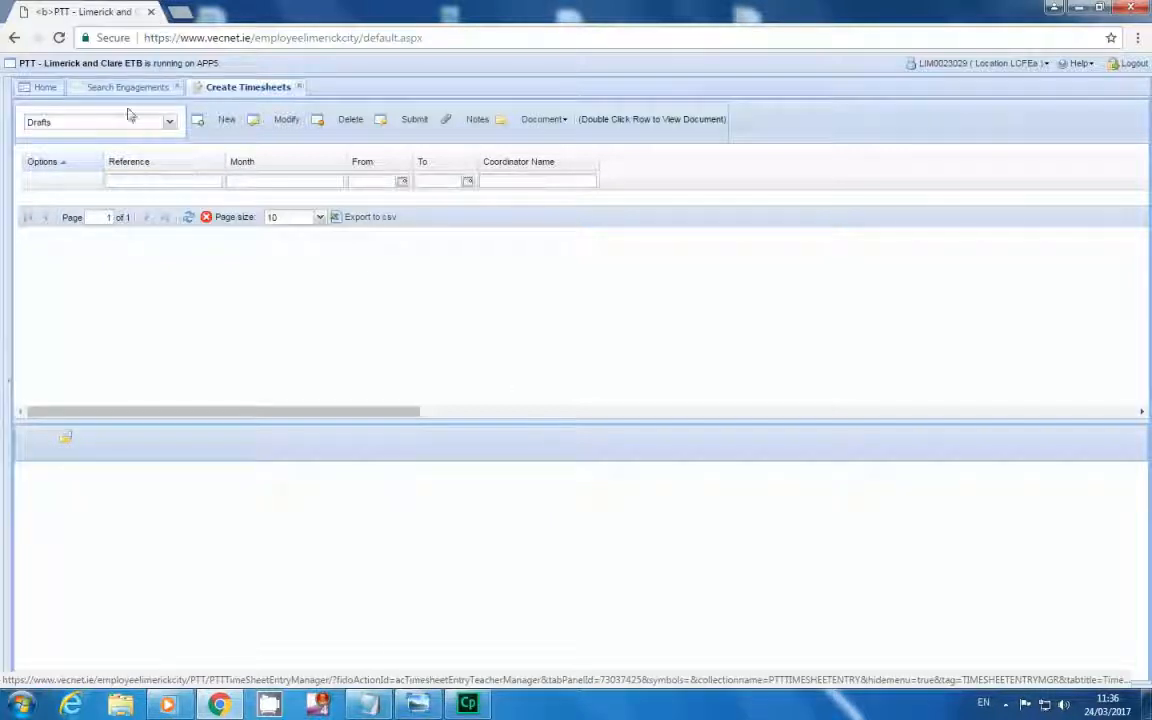
From the Home page, bring up the timesheets awaiting coordinator approval.
{"action": "left_click", "coordinate": [40, 89]}
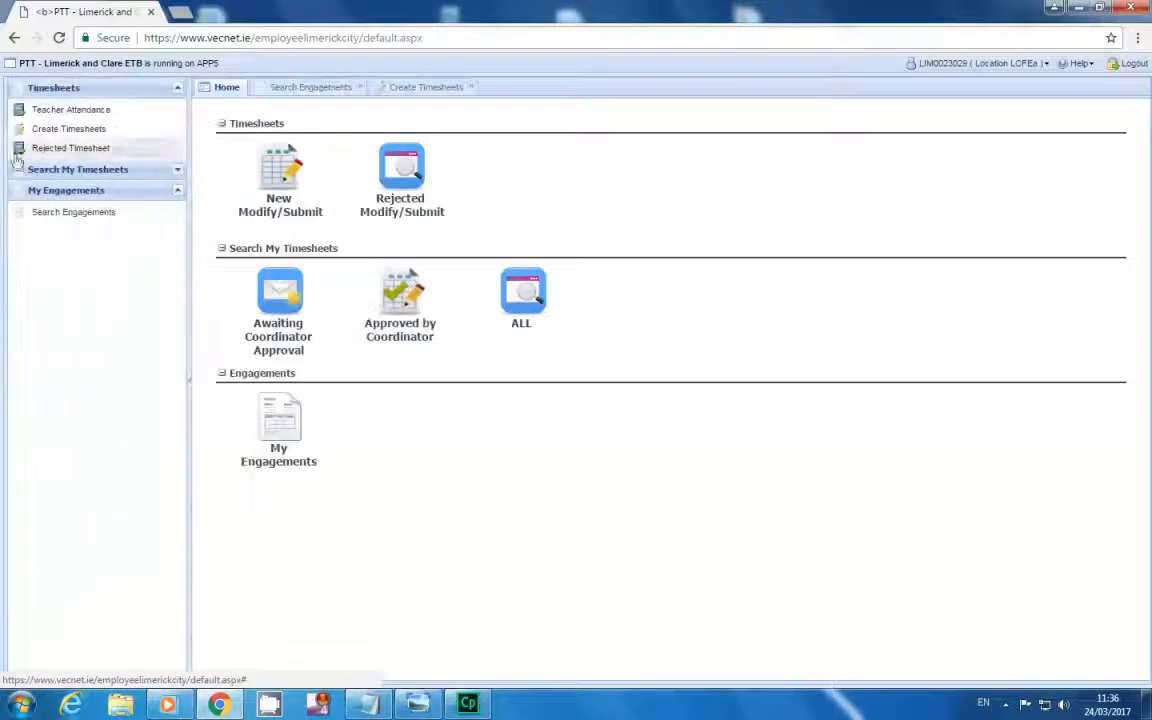
{"action": "left_click", "coordinate": [270, 320]}
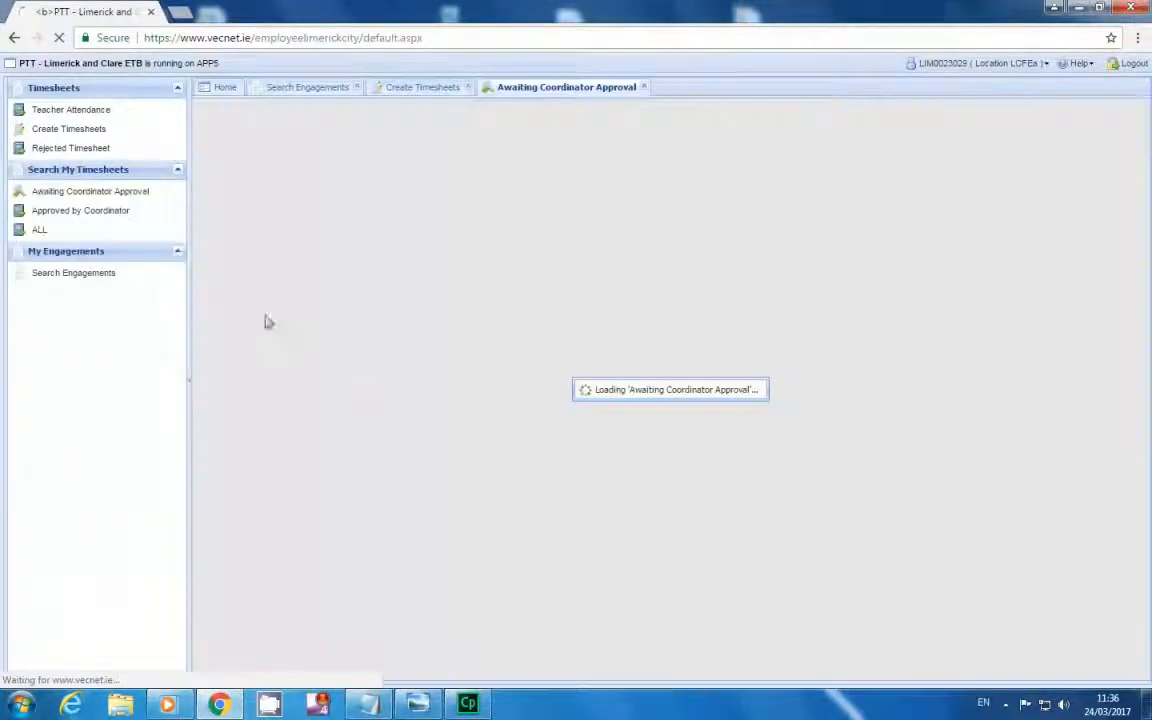